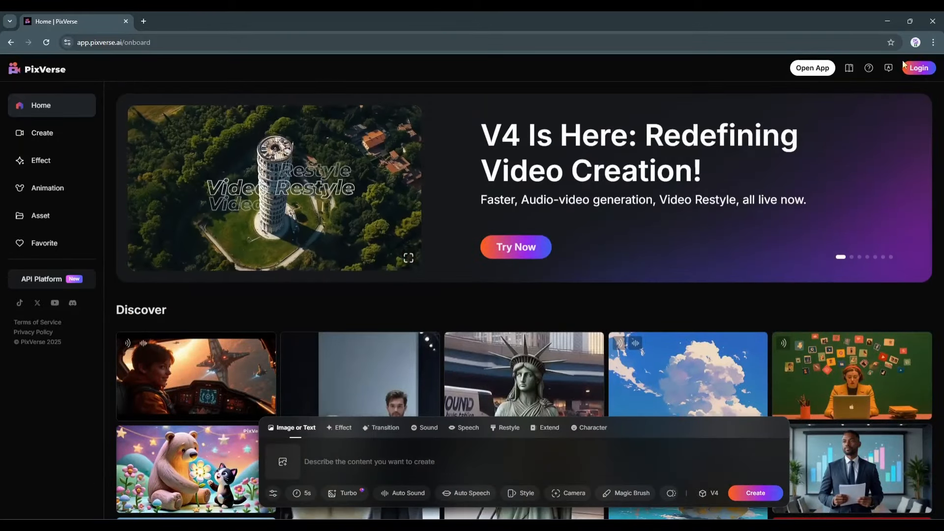
Log in to PixVerse and scroll through the Discover gallery on the home page
{"action": "left_click", "coordinate": [919, 69]}
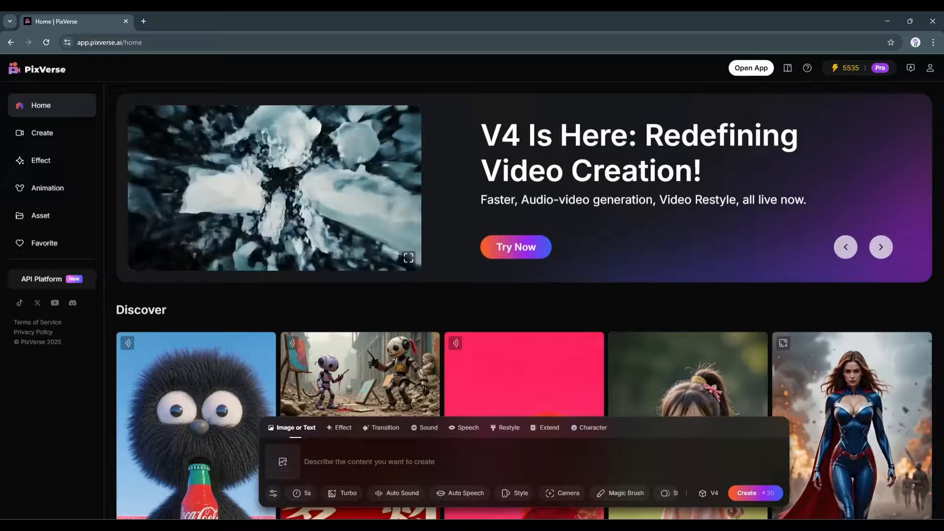
{"action": "scroll", "coordinate": [667, 253], "scroll_direction": "down", "scroll_amount": 8}
{"action": "scroll", "coordinate": [667, 253], "scroll_direction": "down", "scroll_amount": 10}
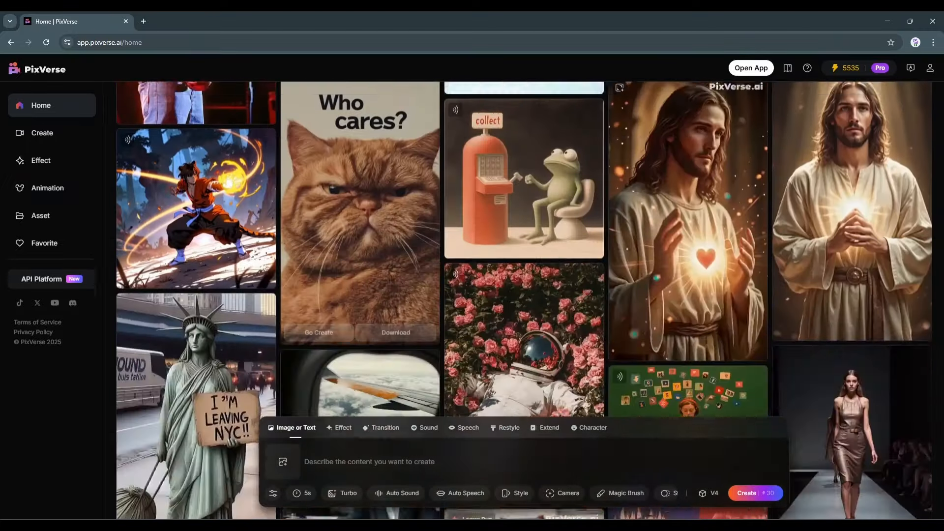
{"action": "scroll", "coordinate": [815, 285], "scroll_direction": "up", "scroll_amount": 12}
{"action": "scroll", "coordinate": [815, 285], "scroll_direction": "down", "scroll_amount": 10}
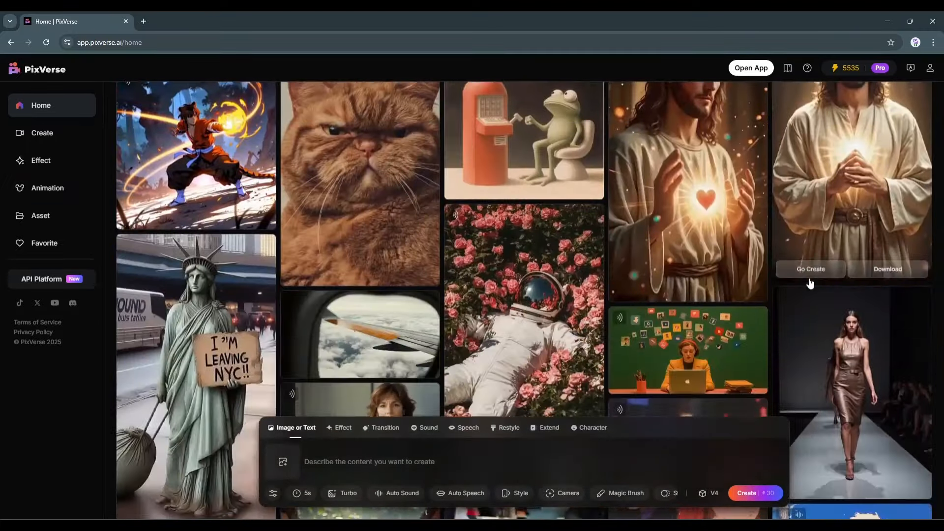
{"action": "scroll", "coordinate": [841, 292], "scroll_direction": "up", "scroll_amount": 15}
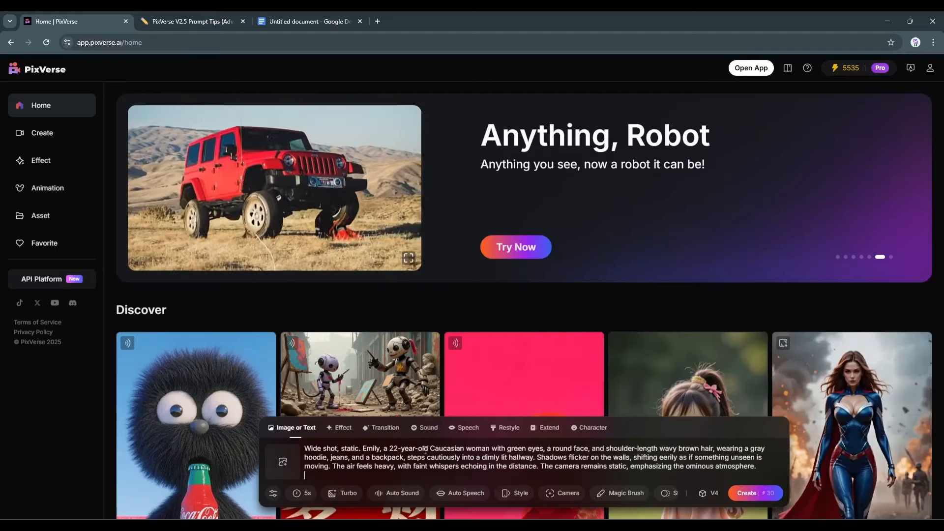
Review the prepared prompt and the advanced prompt tips document in the other tab
{"action": "left_click_drag", "start_coordinate": [355, 448], "coordinate": [729, 467]}
{"action": "left_click", "coordinate": [526, 482]}
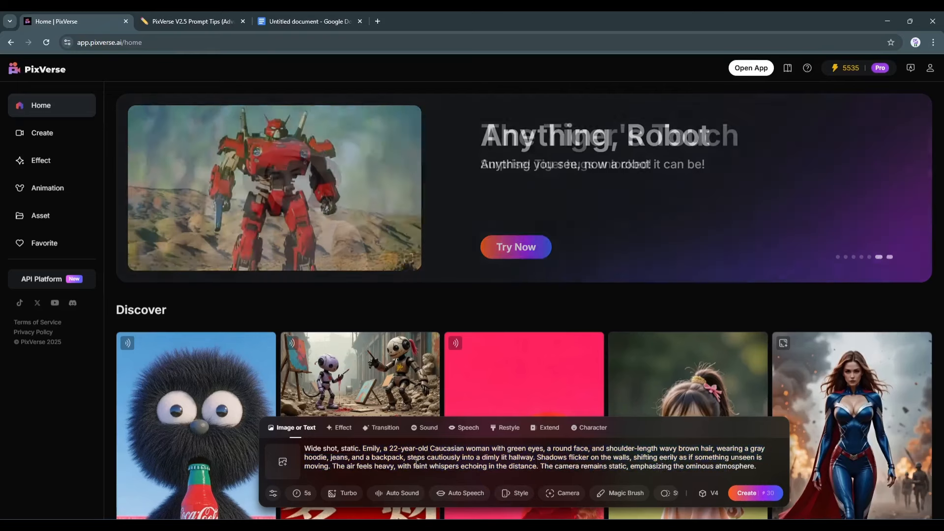
{"action": "key", "text": "ctrl+Tab"}
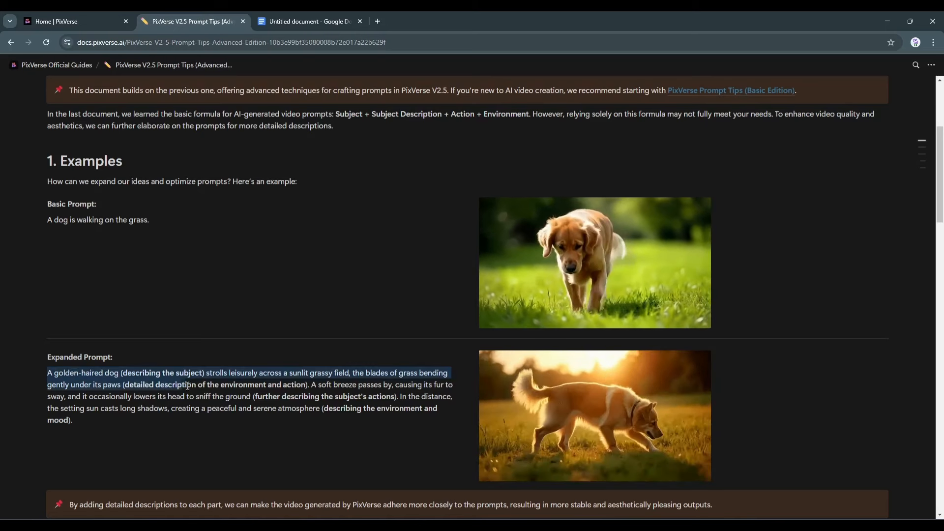
{"action": "left_click", "coordinate": [187, 386]}
{"action": "left_click_drag", "start_coordinate": [122, 385], "coordinate": [236, 386]}
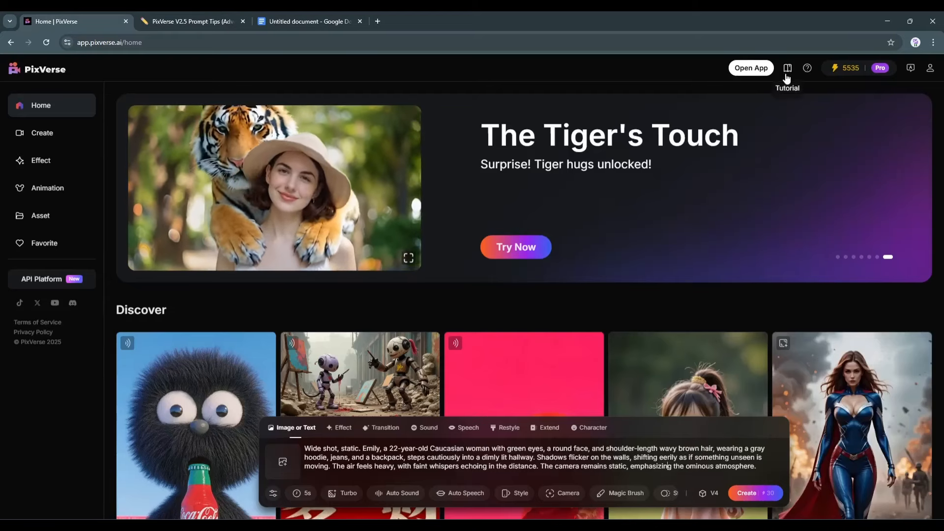
{"action": "left_click", "coordinate": [787, 75]}
{"action": "left_click", "coordinate": [109, 438]}
{"action": "left_click", "coordinate": [79, 21]}
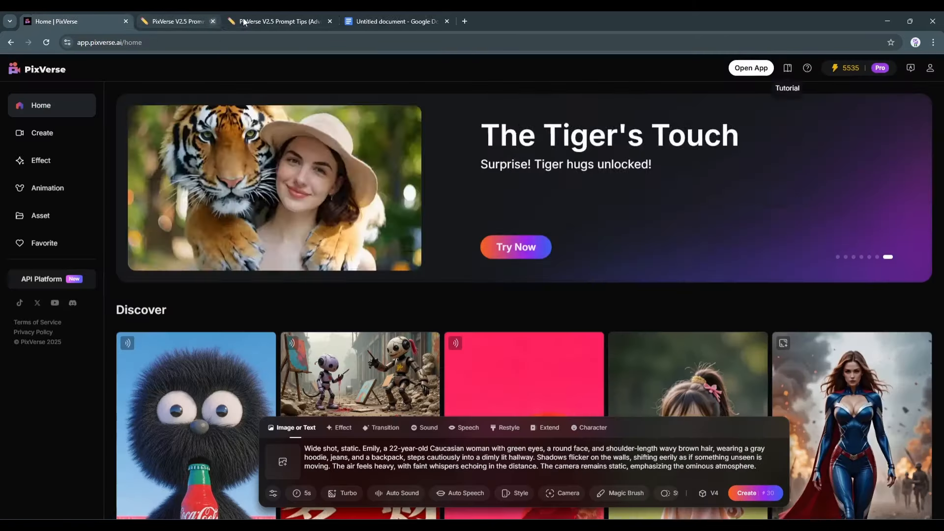
{"action": "middle_click", "coordinate": [243, 22]}
Keep the aspect ratio at 16:9 and enter the negative prompt "low quality, Bad anatomy, Anime"
{"action": "left_click", "coordinate": [273, 493]}
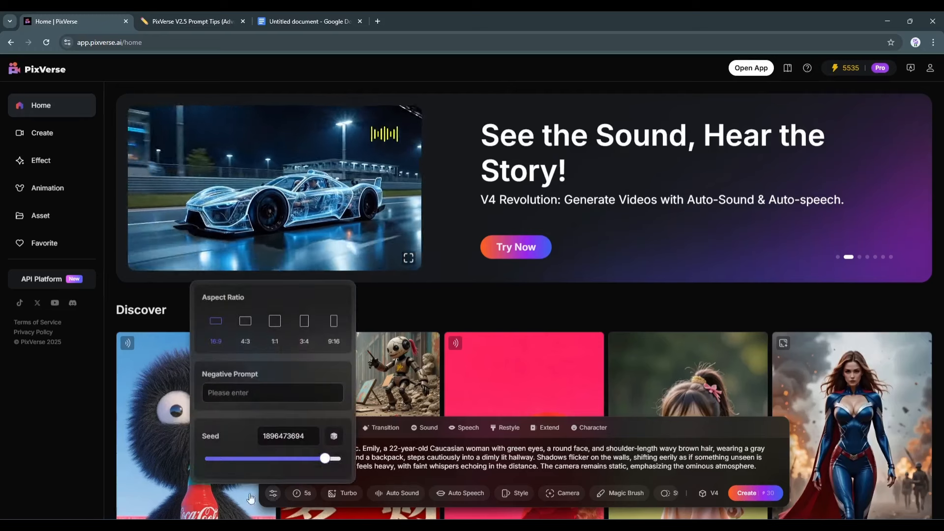
{"action": "left_click", "coordinate": [245, 321]}
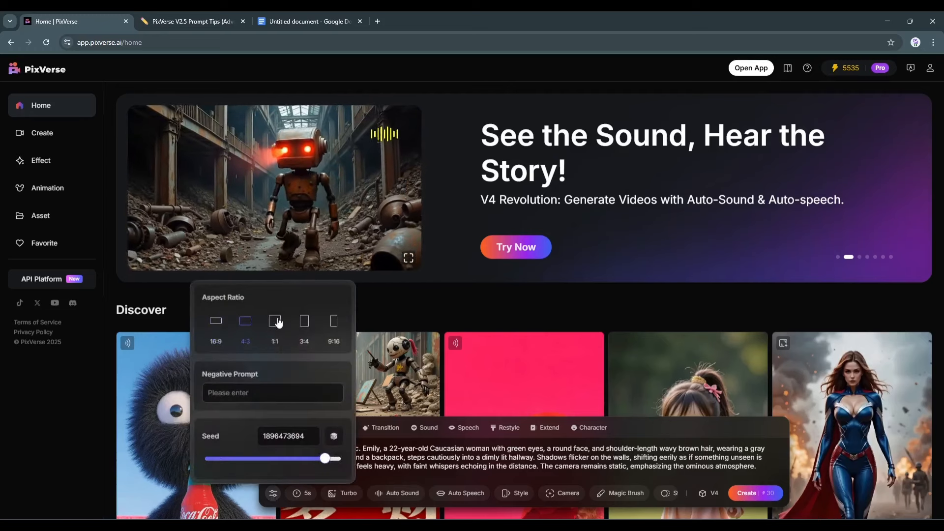
{"action": "left_click", "coordinate": [334, 321]}
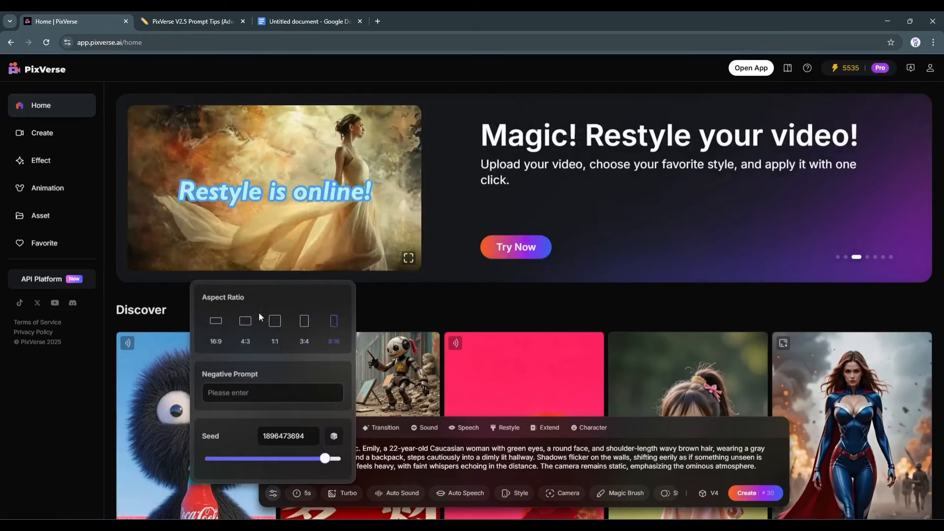
{"action": "left_click", "coordinate": [216, 321]}
{"action": "left_click", "coordinate": [247, 392]}
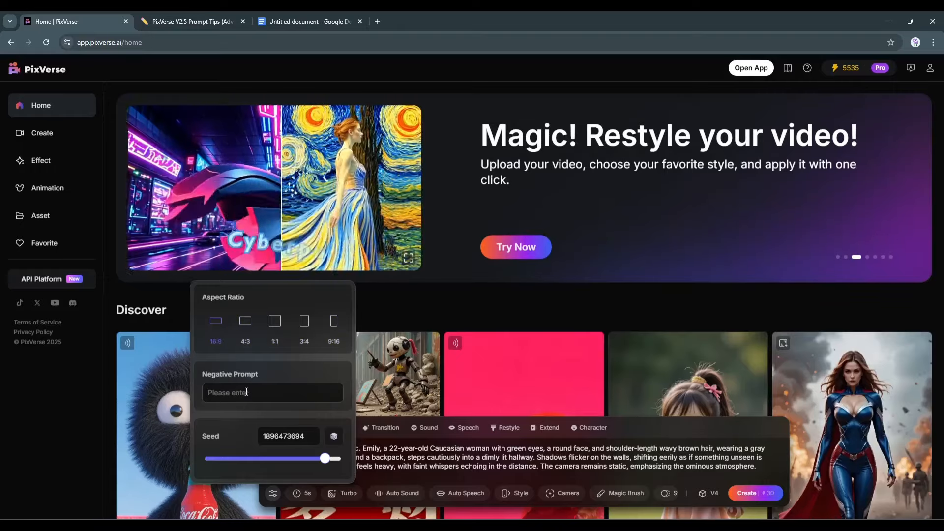
{"action": "type", "text": "low quality, Bad anatom"}
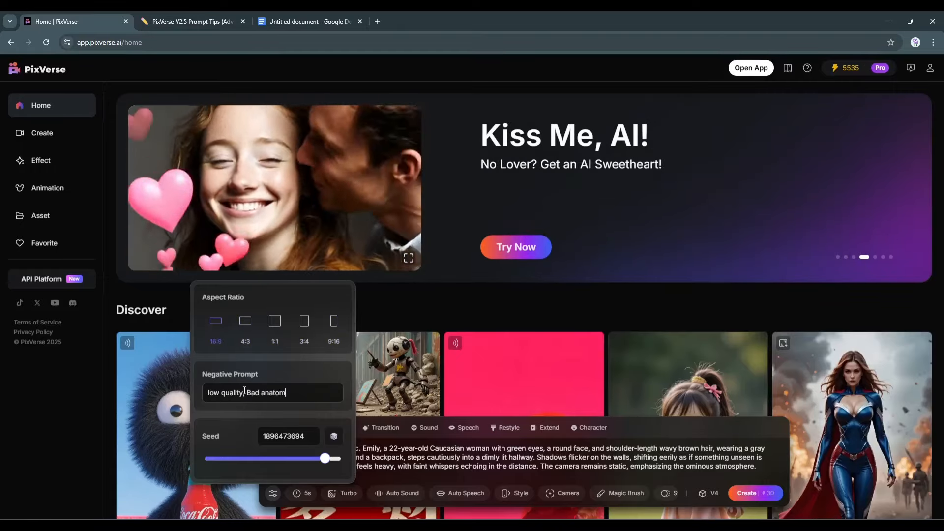
{"action": "type", "text": "y, Anime"}
{"action": "left_click", "coordinate": [313, 432]}
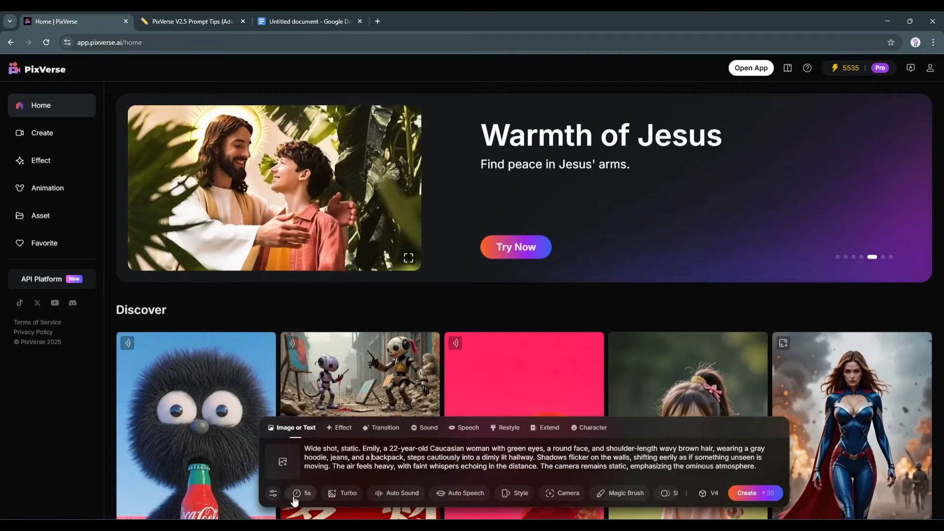
Set the video duration to 8s and keep the resolution at Turbo
{"action": "mouse_move", "coordinate": [296, 501]}
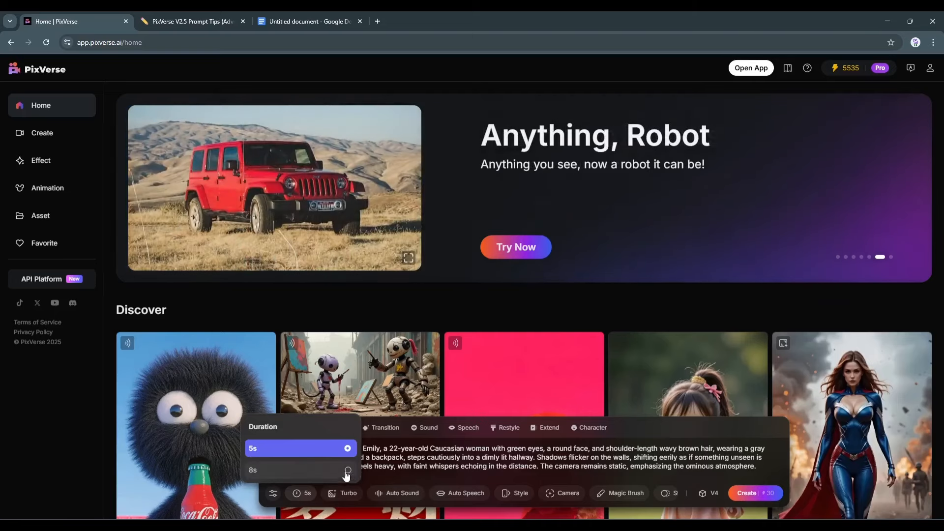
{"action": "left_click", "coordinate": [347, 472]}
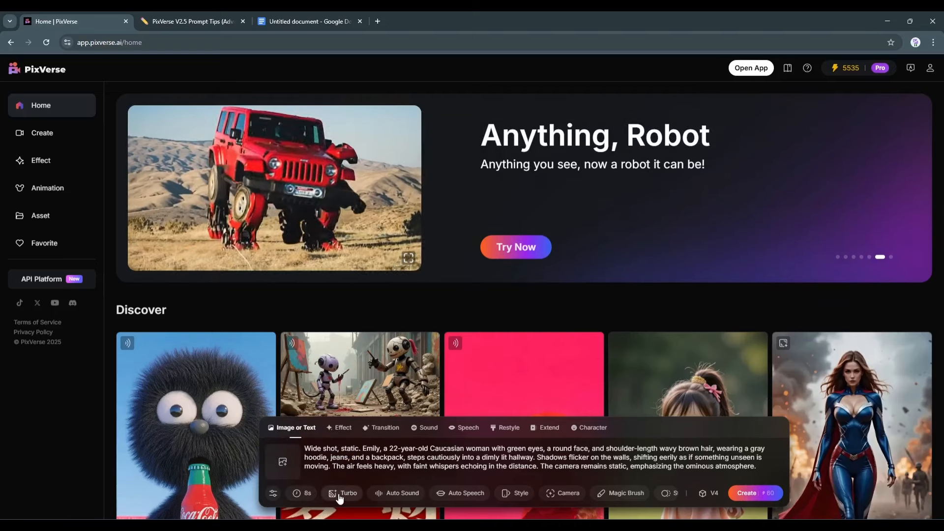
{"action": "mouse_move", "coordinate": [339, 498]}
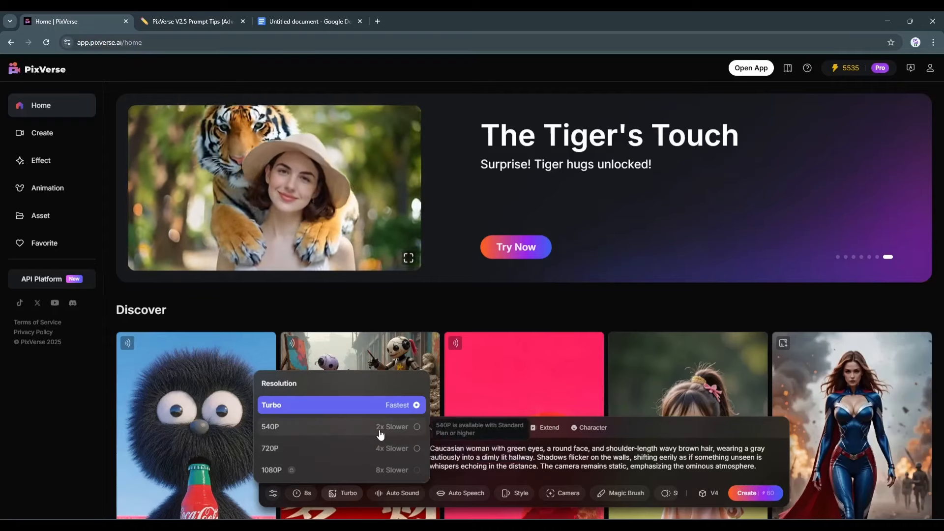
{"action": "left_click", "coordinate": [295, 407]}
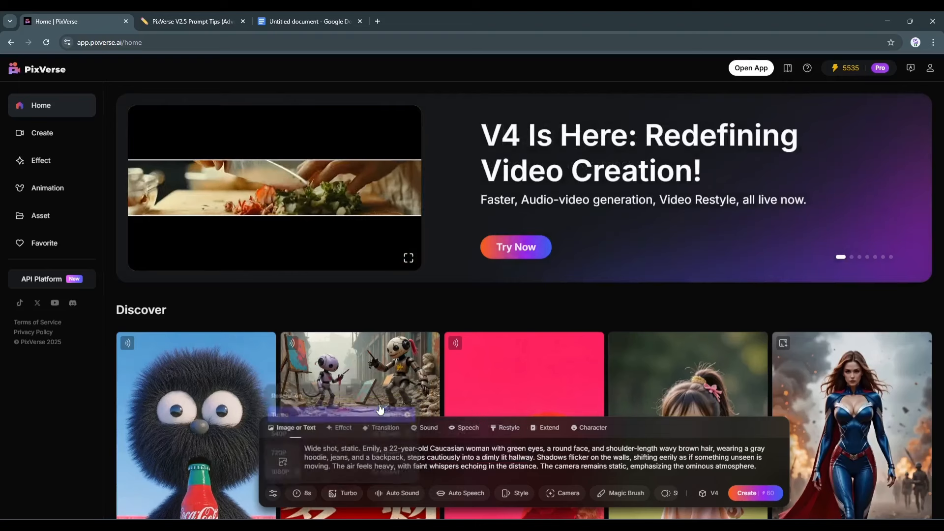
Enable Auto Sound and open the Auto Speech options without adding any lines
{"action": "left_click", "coordinate": [416, 498]}
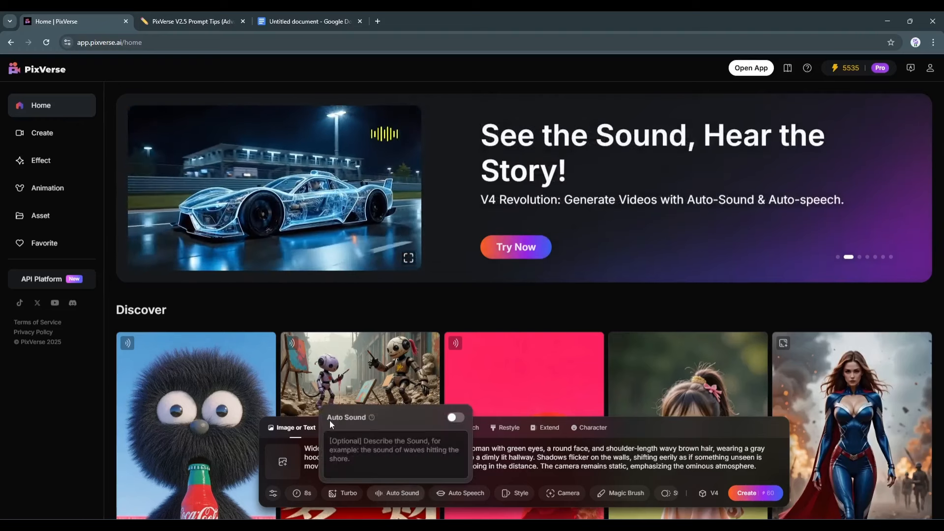
{"action": "left_click", "coordinate": [455, 419]}
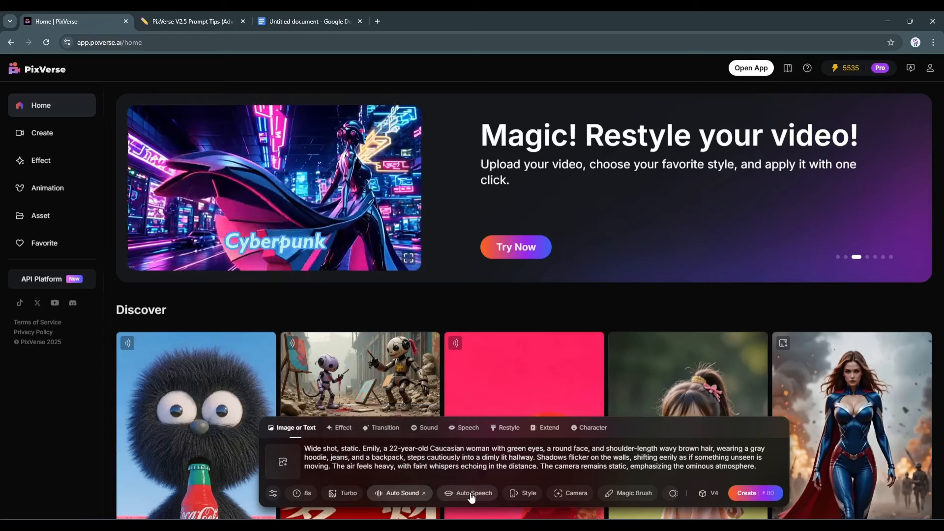
{"action": "mouse_move", "coordinate": [469, 496]}
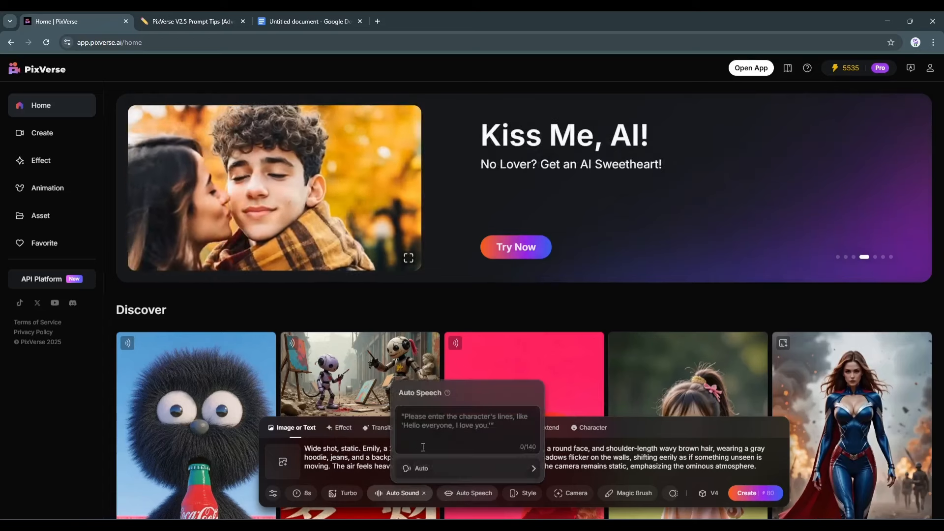
{"action": "left_click", "coordinate": [476, 470]}
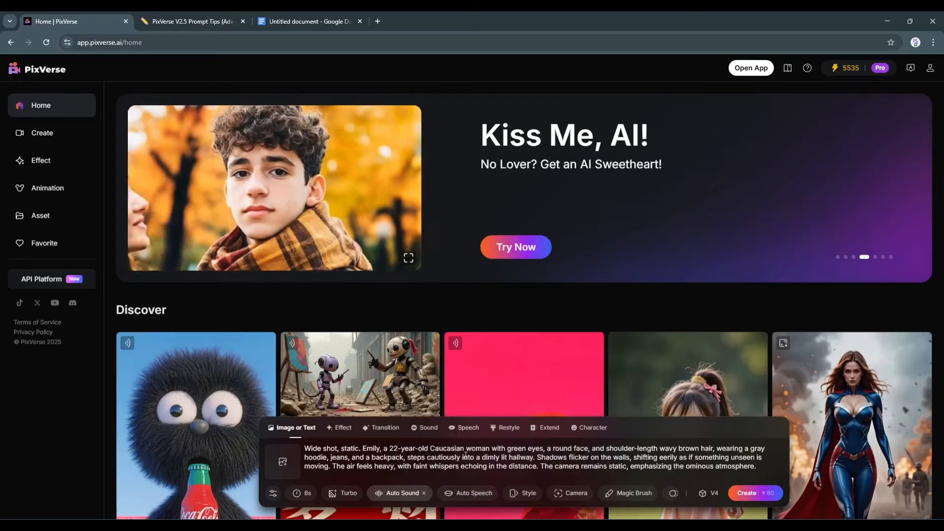
Try to apply Magic Brush to the text prompt
{"action": "mouse_move", "coordinate": [522, 495]}
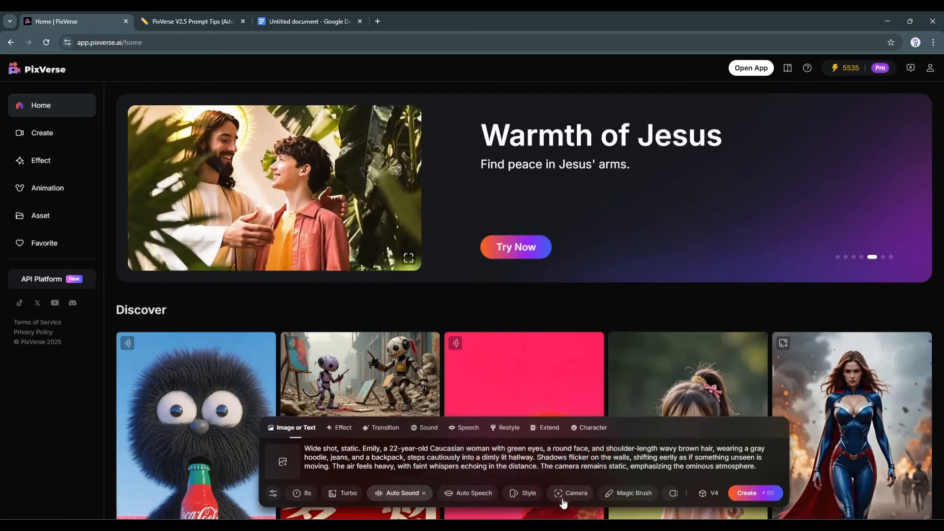
{"action": "mouse_move", "coordinate": [568, 497]}
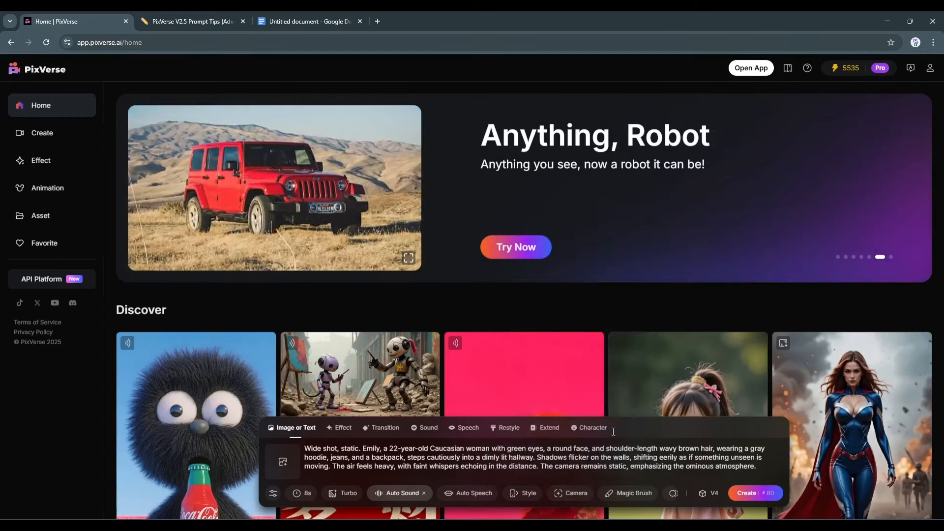
{"action": "left_click", "coordinate": [616, 495]}
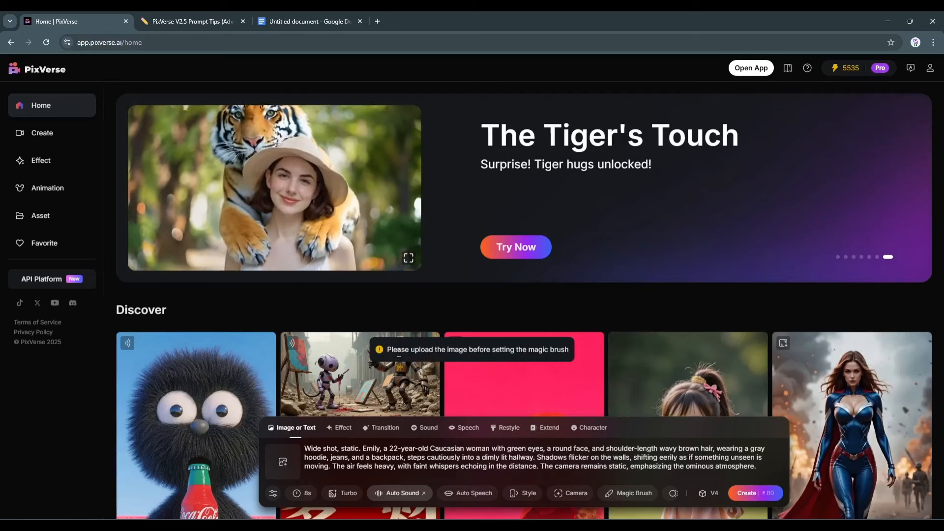
{"action": "left_click", "coordinate": [543, 350]}
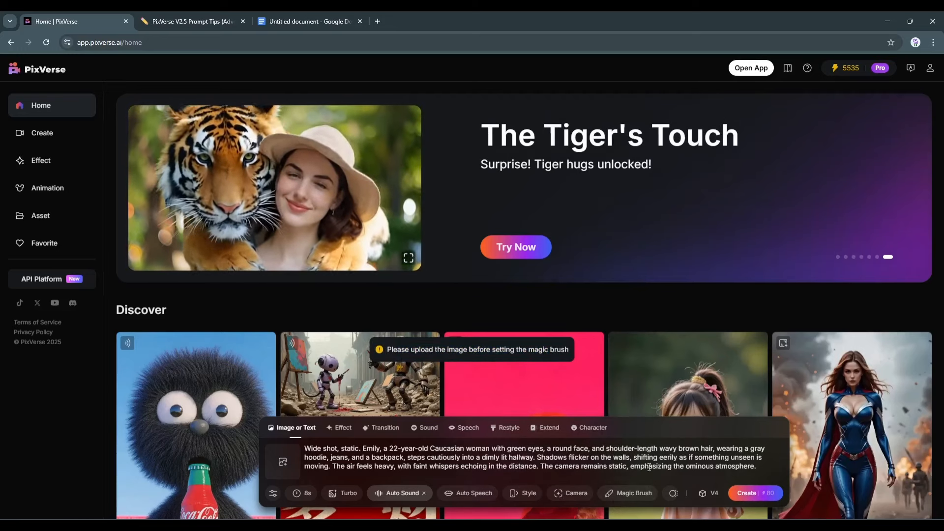
Switch the motion setting to Smooth Motion
{"action": "mouse_move", "coordinate": [673, 494]}
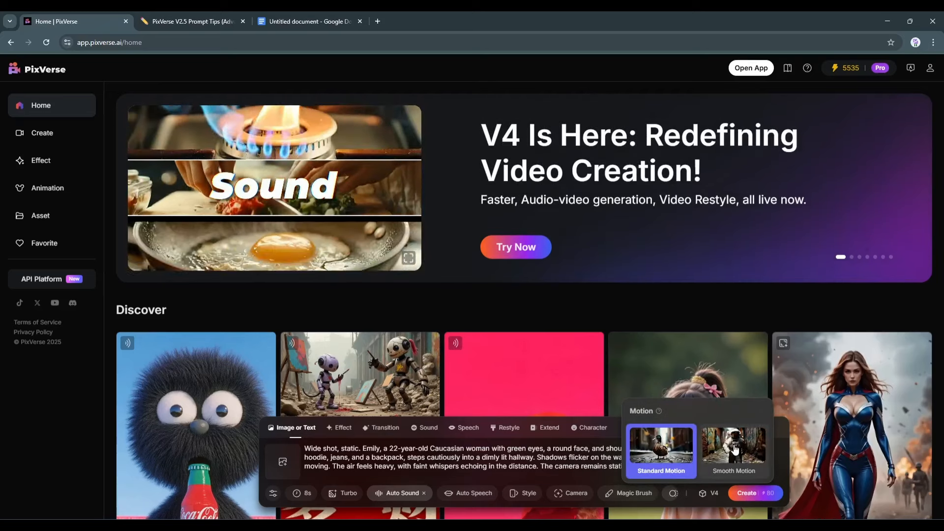
{"action": "left_click", "coordinate": [723, 460]}
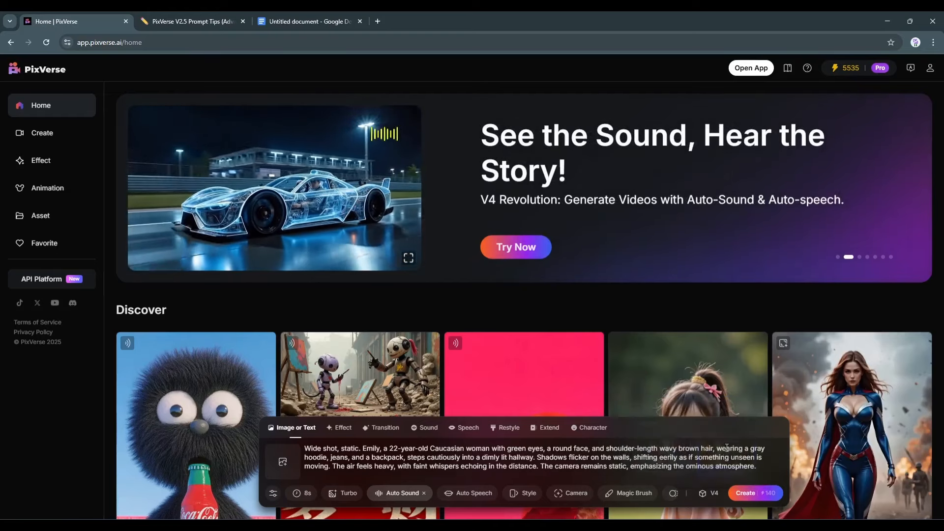
Generate the video from the prompt and download the result
{"action": "mouse_move", "coordinate": [713, 500]}
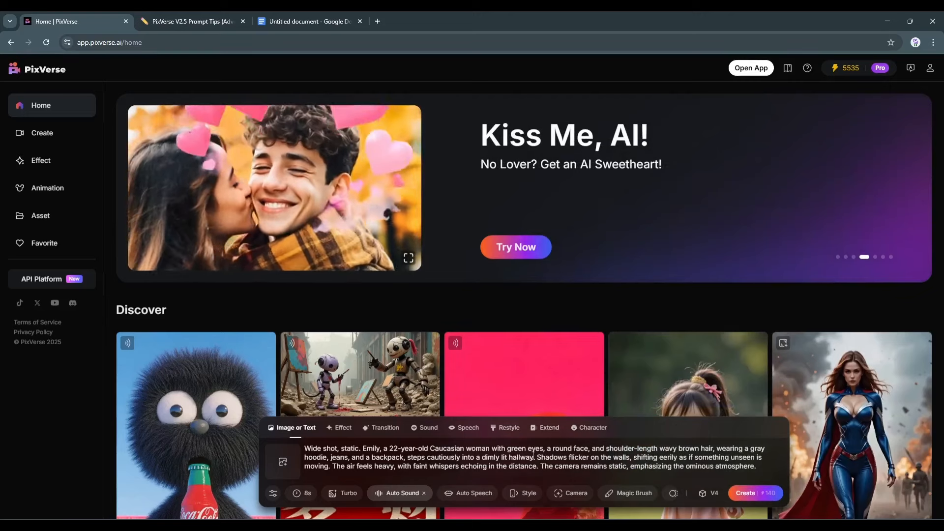
{"action": "left_click", "coordinate": [756, 492]}
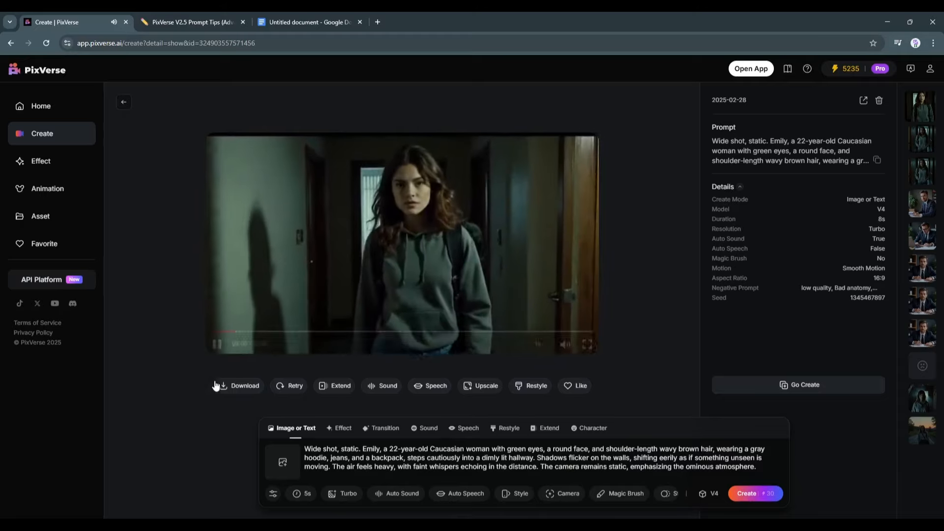
{"action": "left_click", "coordinate": [221, 389]}
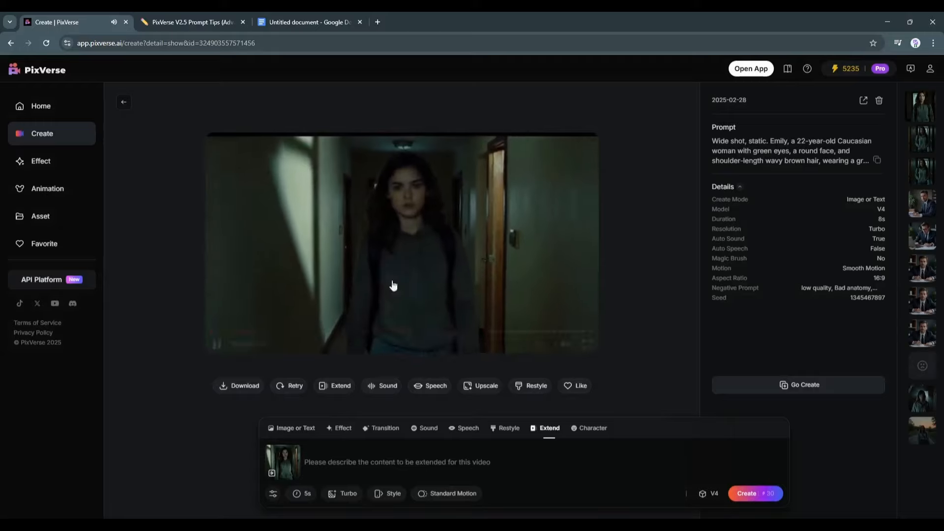
Enter the extend prompt "Emily suddenly turn be hind and start running" for the generated video
{"action": "left_click", "coordinate": [333, 458]}
{"action": "type", "text": "Emily suddenly t"}
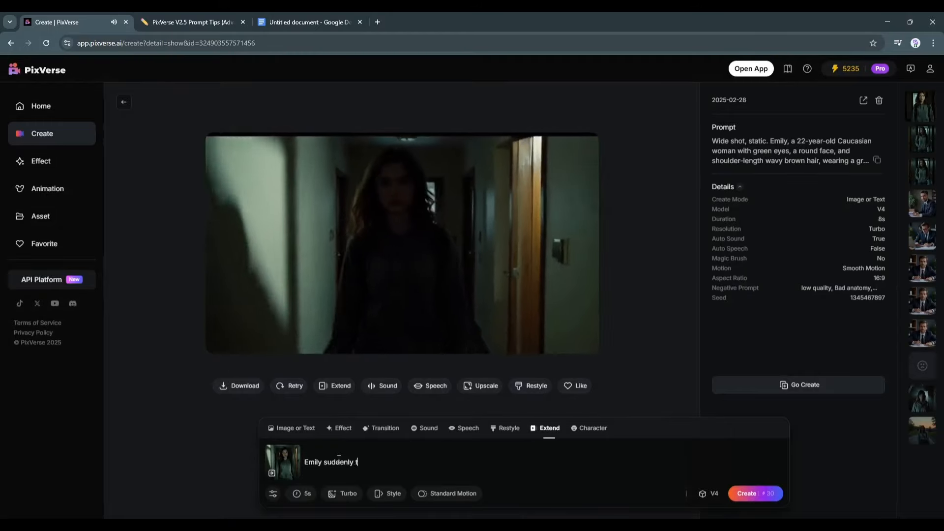
{"action": "type", "text": "urn be hind and start running"}
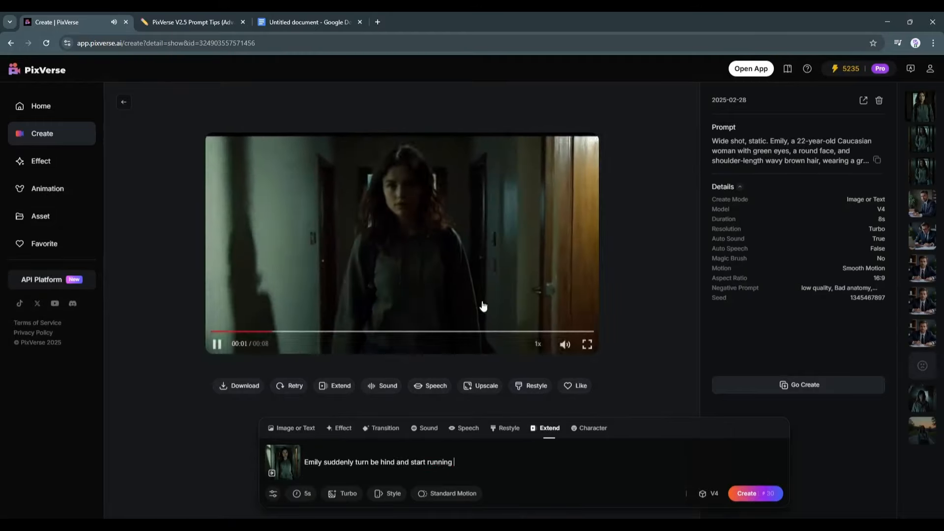
Open the extension's advanced settings and duration options
{"action": "left_click", "coordinate": [273, 494]}
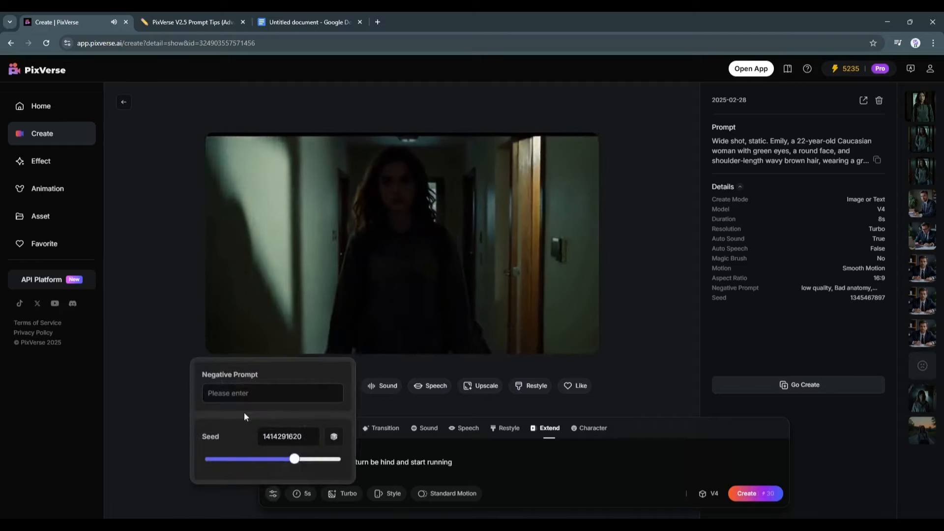
{"action": "left_click", "coordinate": [301, 494]}
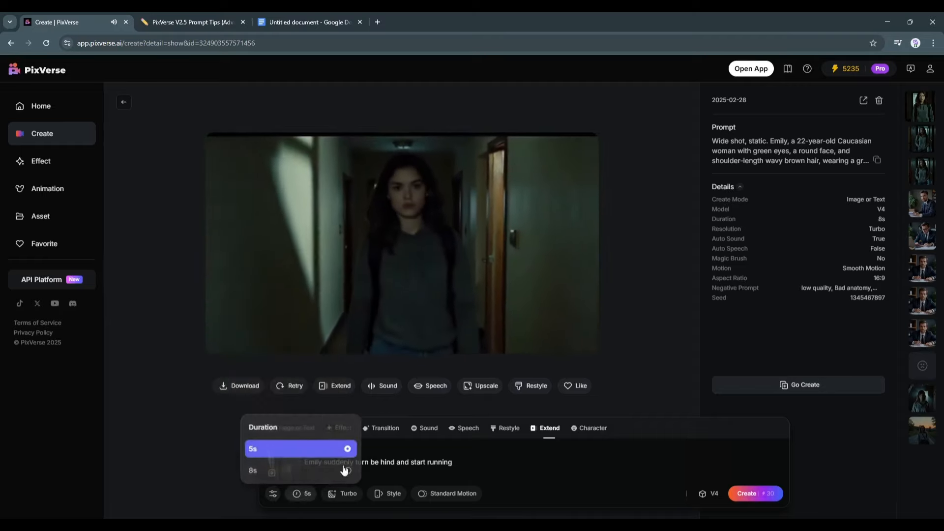
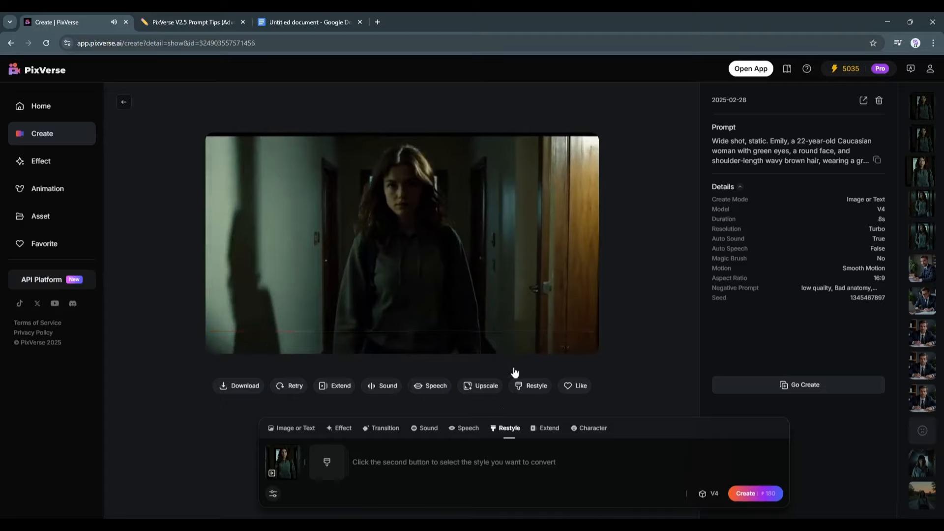
Restyle the generated video in the Ghibli Animation style and create it
{"action": "left_click", "coordinate": [533, 387]}
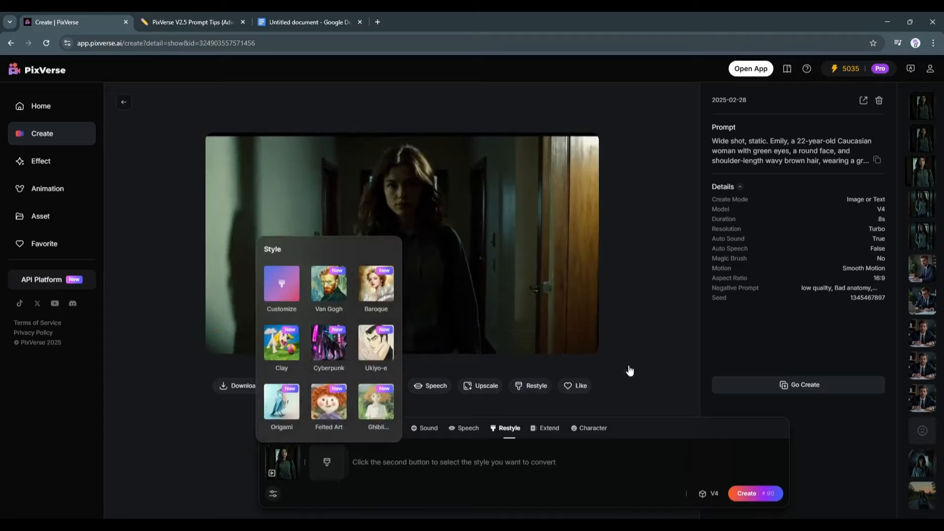
{"action": "left_click", "coordinate": [384, 405]}
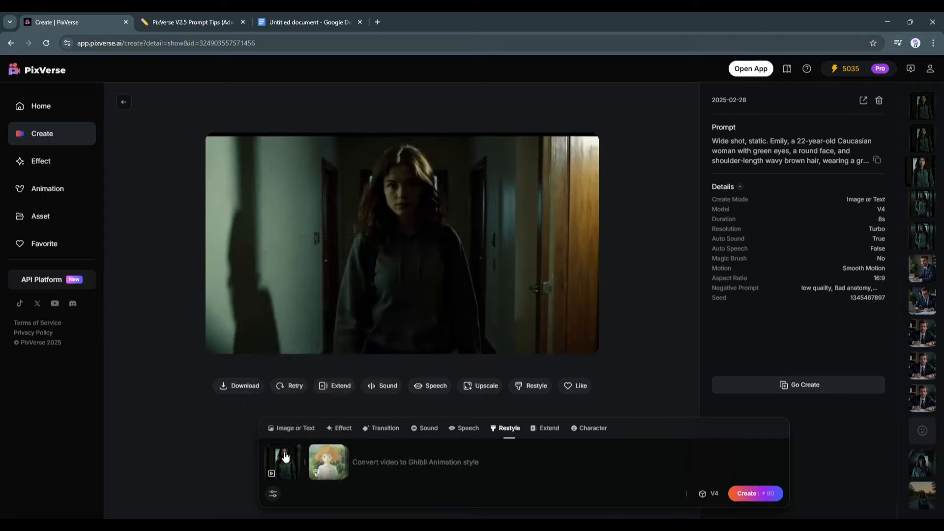
{"action": "left_click", "coordinate": [274, 494]}
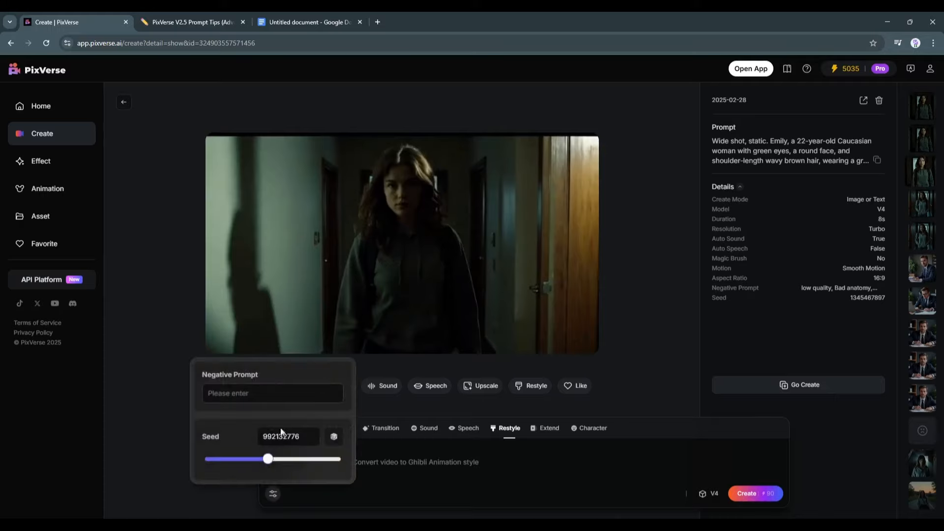
{"action": "left_click", "coordinate": [768, 495]}
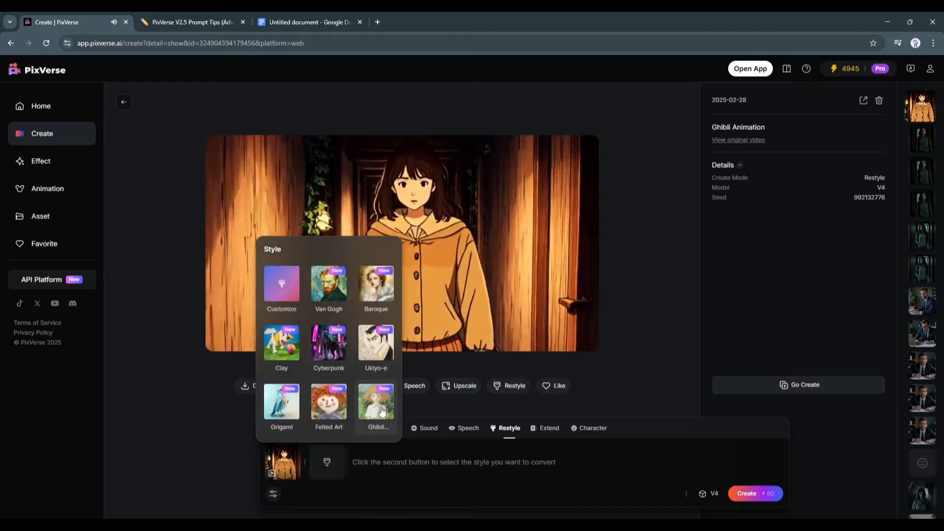
Replace the restyle source with the uploaded video Product Marktetingn Mettings.mp4 and create its Ghibli restyle
{"action": "left_click", "coordinate": [329, 399]}
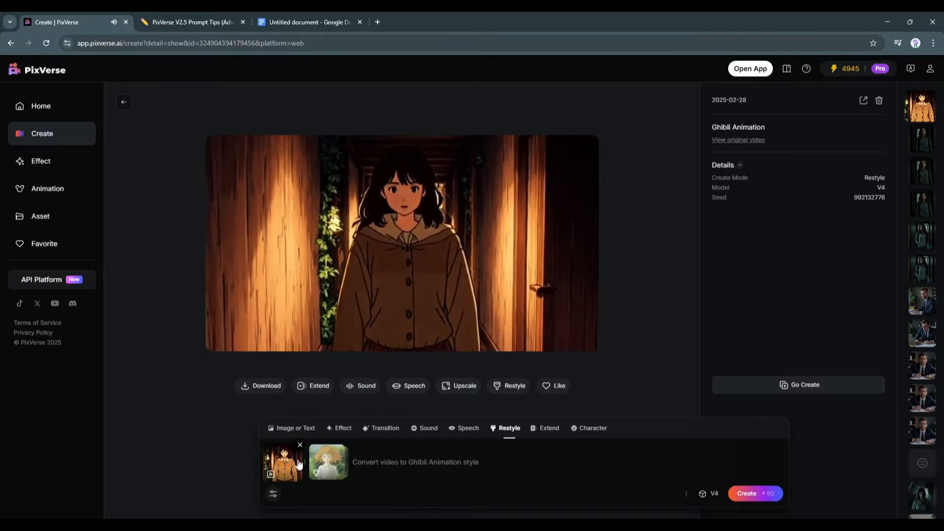
{"action": "left_click", "coordinate": [300, 445]}
{"action": "mouse_move", "coordinate": [299, 445]}
{"action": "left_click", "coordinate": [301, 406]}
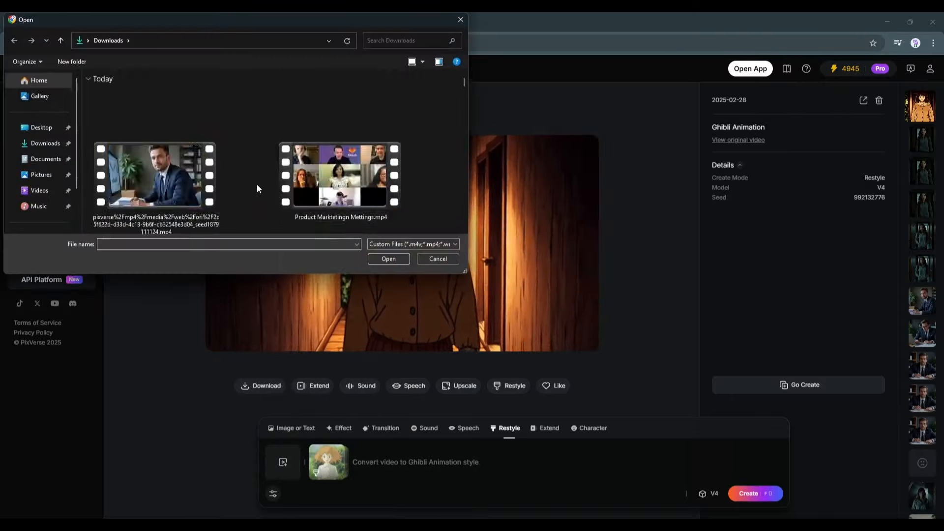
{"action": "scroll", "coordinate": [257, 184], "scroll_direction": "down", "scroll_amount": 5}
{"action": "double_click", "coordinate": [343, 173]}
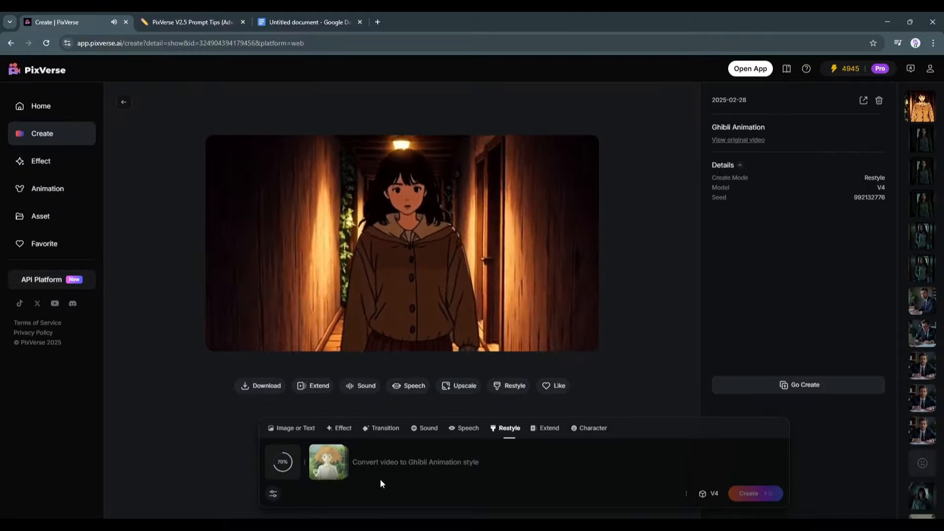
{"action": "left_click", "coordinate": [754, 484]}
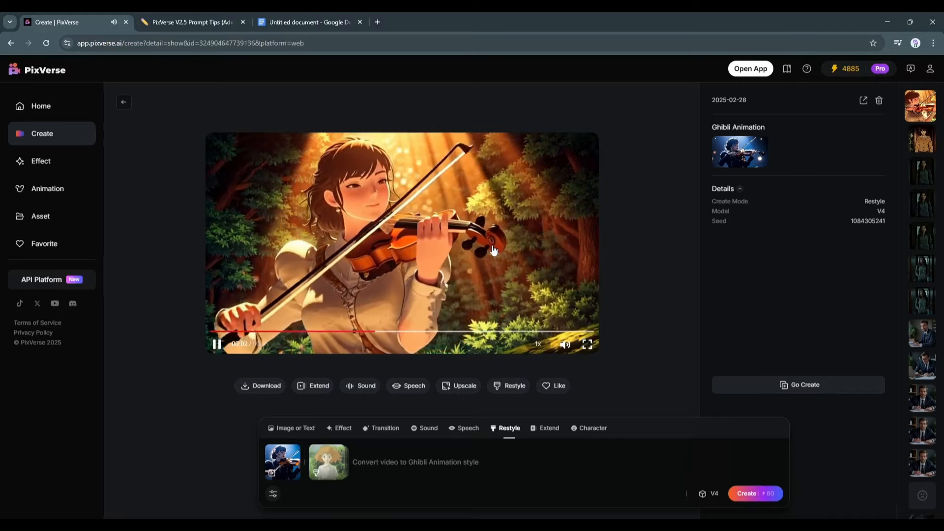
Switch to Image or Text mode and clear the existing prompt
{"action": "mouse_move", "coordinate": [313, 267]}
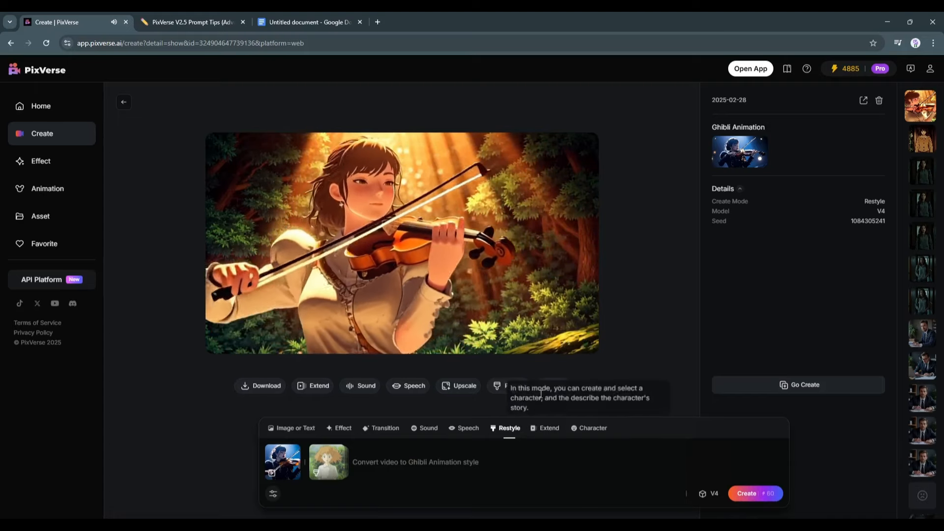
{"action": "left_click", "coordinate": [301, 428]}
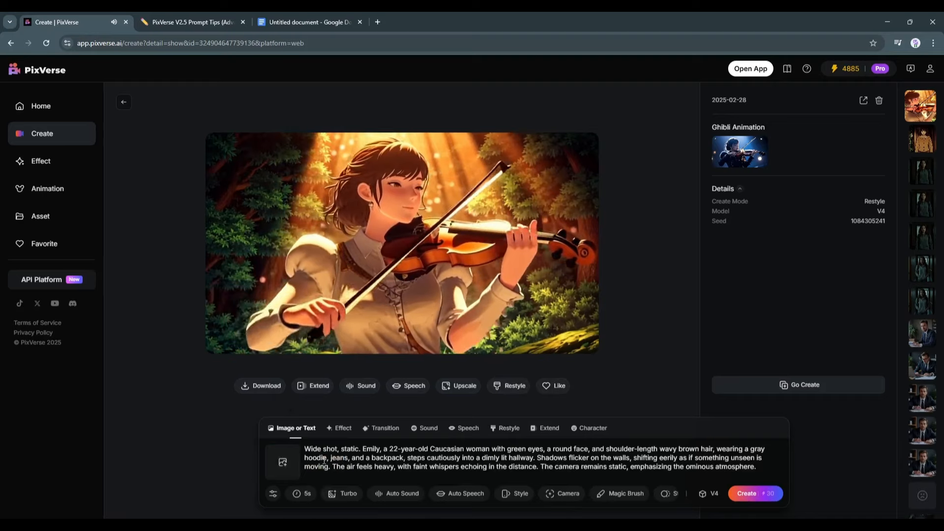
{"action": "key", "text": "ctrl+a"}
{"action": "key", "text": "BackSpace"}
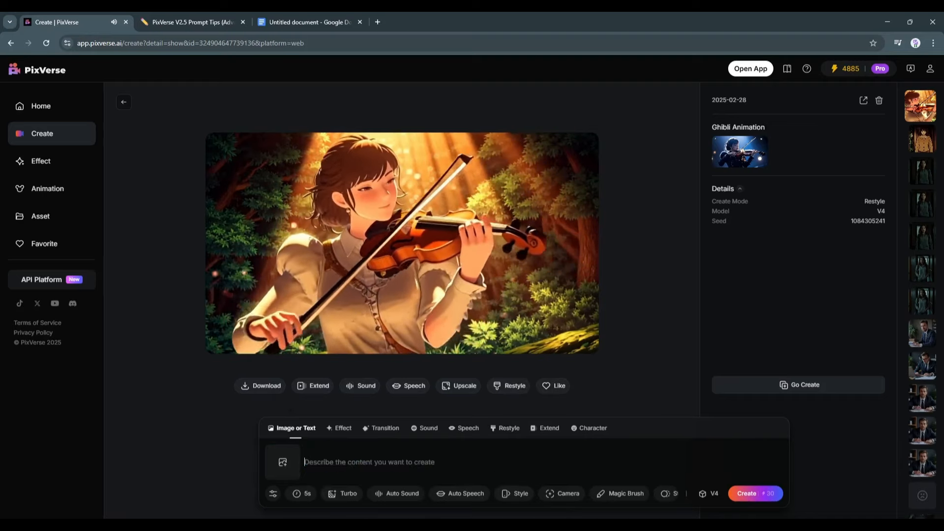
Upload the running man image as reference and paste the prompt starting "The camera pulls back as a man runs toward it."
{"action": "left_click", "coordinate": [289, 459]}
{"action": "double_click", "coordinate": [188, 174]}
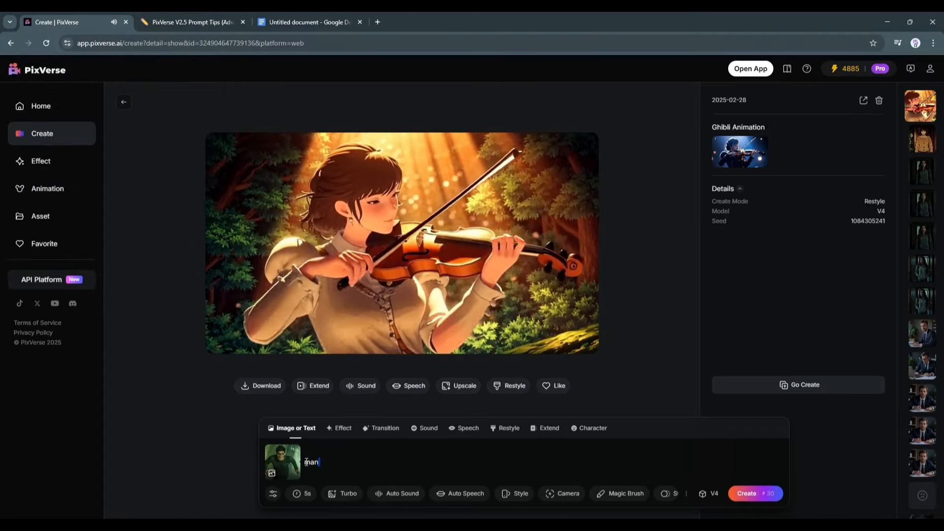
{"action": "type", "text": "The camera pulls back as a man runs toward it. Shadows of figures rapidly close in from behind, growing larger and larger. As one shadow draws near, it reveals a humanoid creature with a goat-like face, its features illuminated by a yellowish light. The color tone of the scene shifts to an eerie palette, creating a chilling and terrifying atmosphere."}
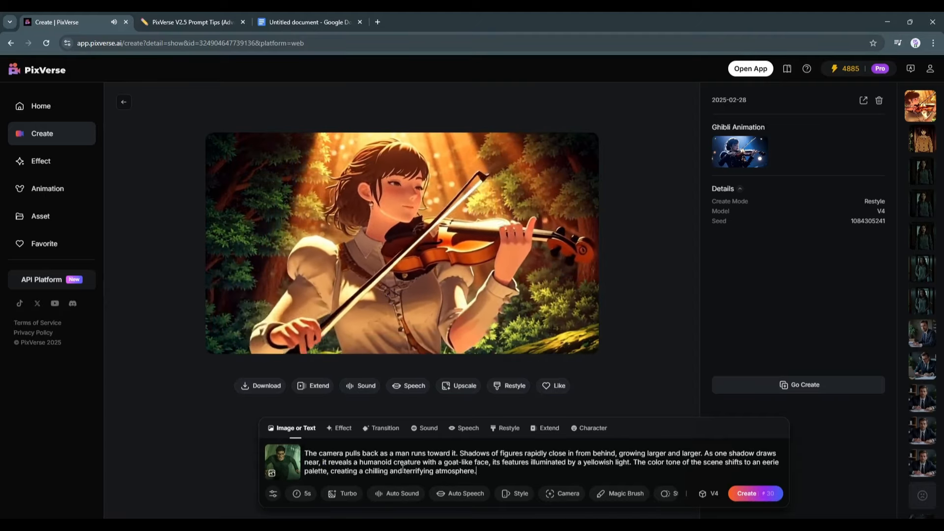
Set the video duration to 8s
{"action": "left_click", "coordinate": [272, 498]}
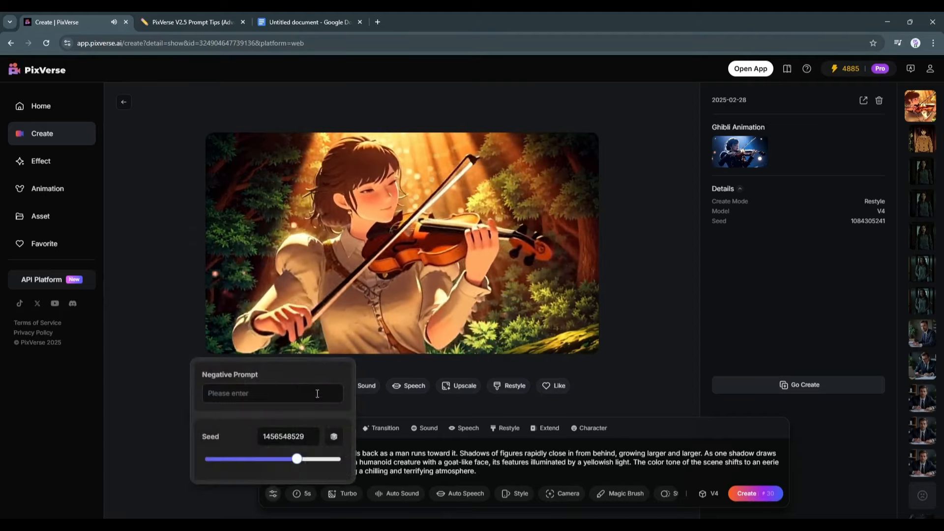
{"action": "left_click", "coordinate": [261, 395]}
{"action": "left_click", "coordinate": [302, 493]}
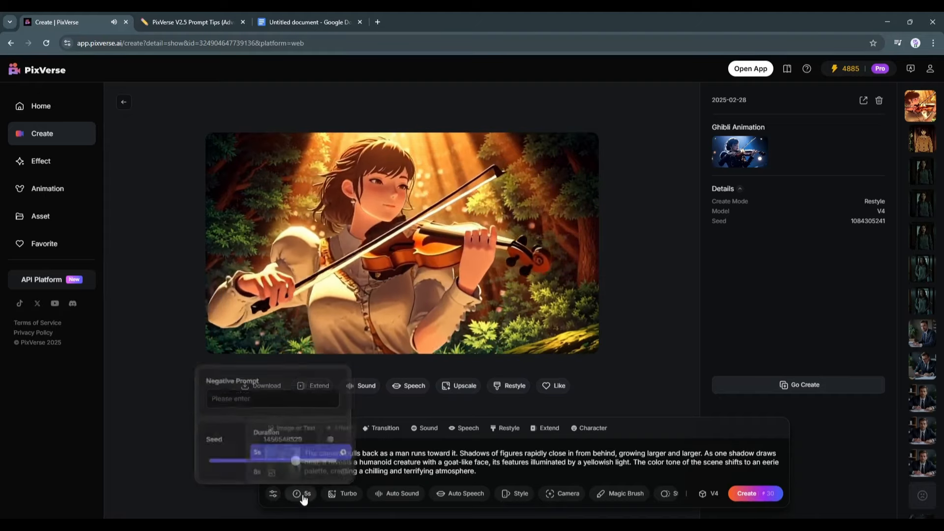
{"action": "left_click", "coordinate": [300, 471]}
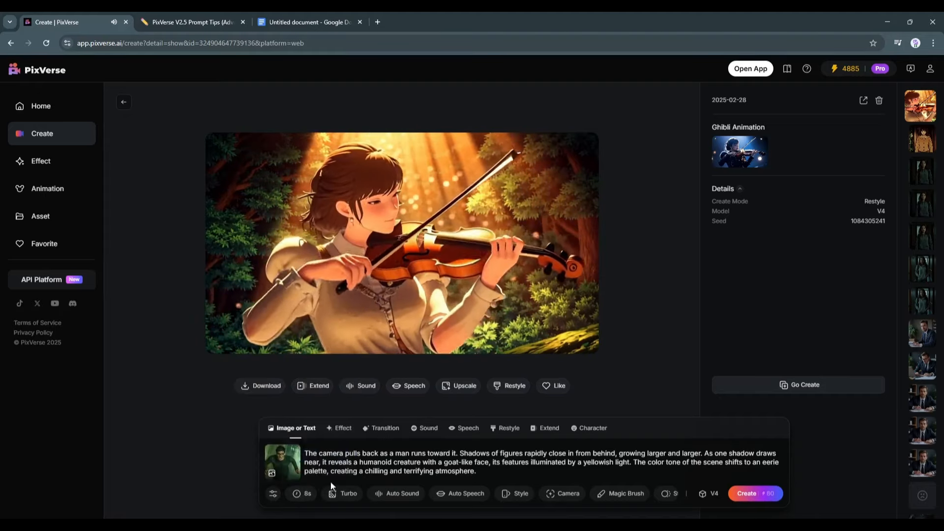
Keep Turbo resolution and switch on Auto Sound
{"action": "left_click", "coordinate": [343, 498]}
{"action": "left_click", "coordinate": [295, 405]}
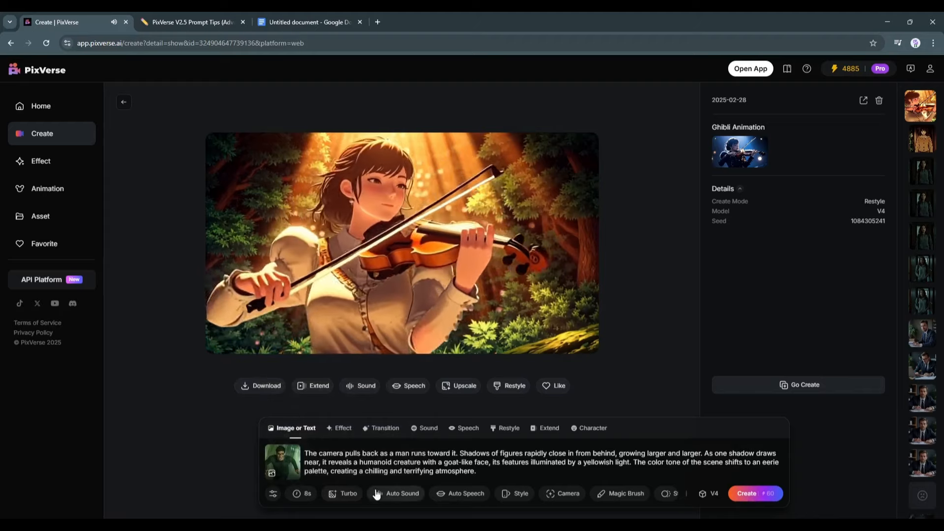
{"action": "left_click", "coordinate": [395, 499]}
{"action": "left_click", "coordinate": [455, 418]}
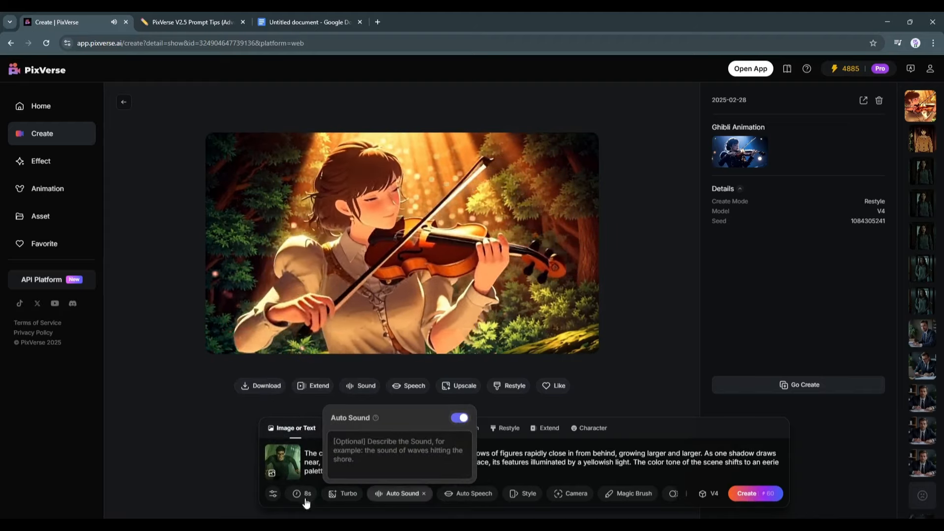
Enable Auto Speech with the line "The world is dying! Oh god please save us." voiced by Jack
{"action": "left_click", "coordinate": [474, 495]}
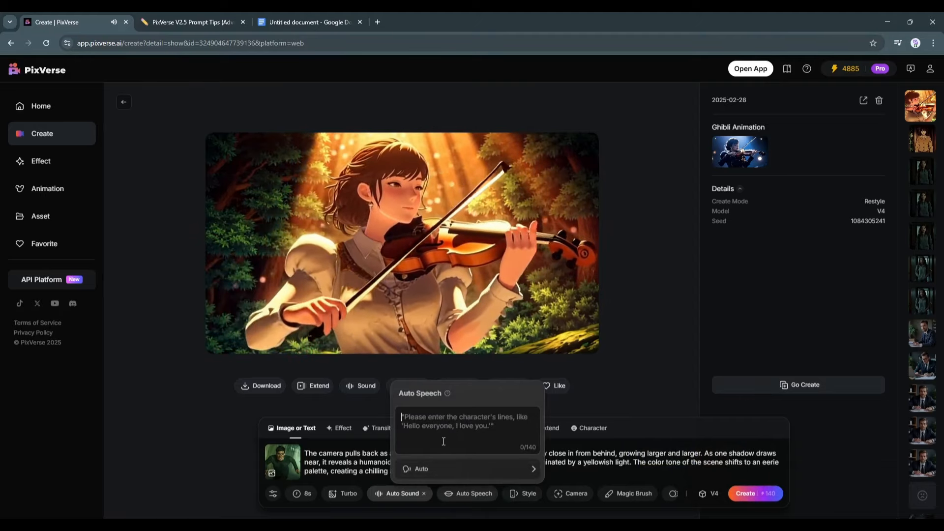
{"action": "type", "text": "The world is dying! Oh god please save us."}
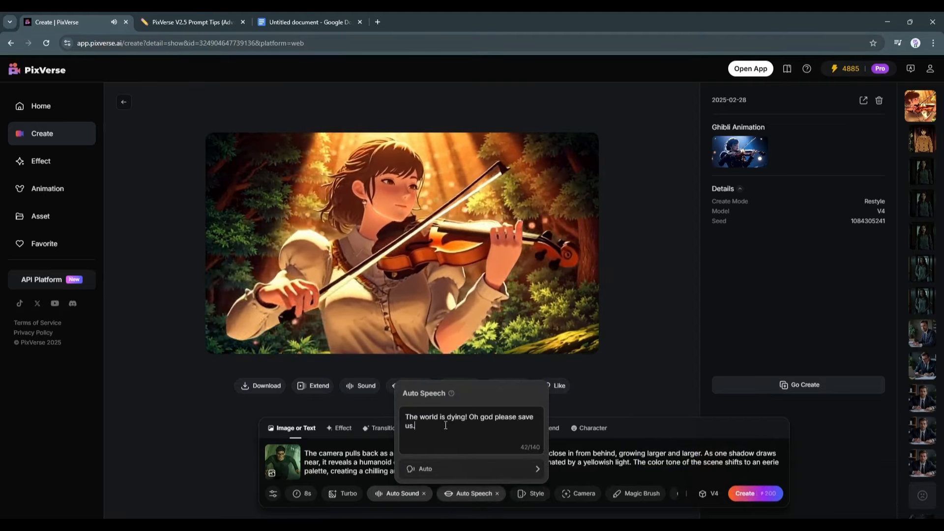
{"action": "left_click", "coordinate": [453, 470]}
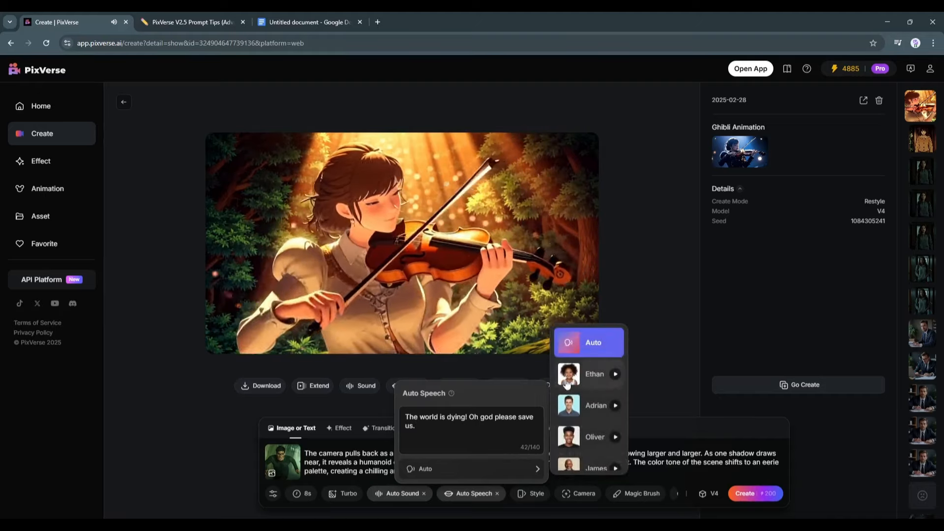
{"action": "scroll", "coordinate": [598, 406], "scroll_direction": "down", "scroll_amount": 10}
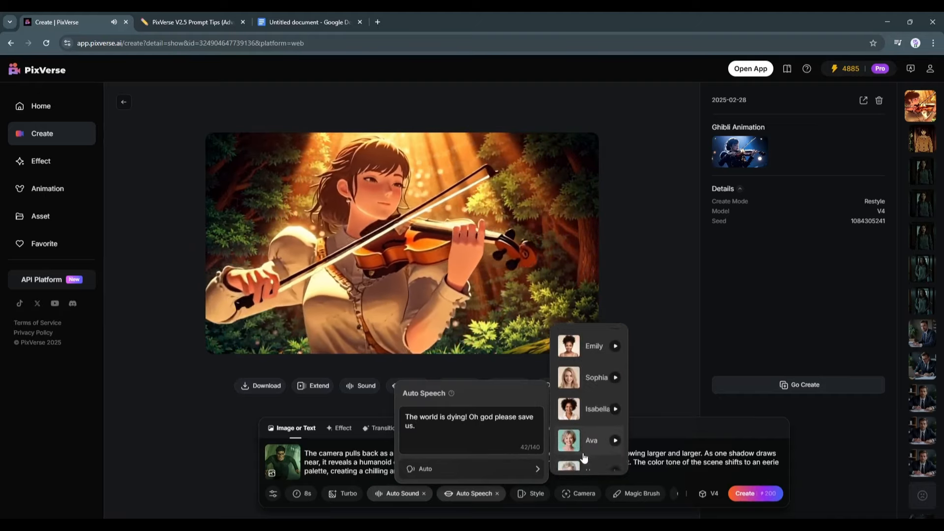
{"action": "scroll", "coordinate": [588, 418], "scroll_direction": "up", "scroll_amount": 4}
{"action": "left_click", "coordinate": [591, 399]}
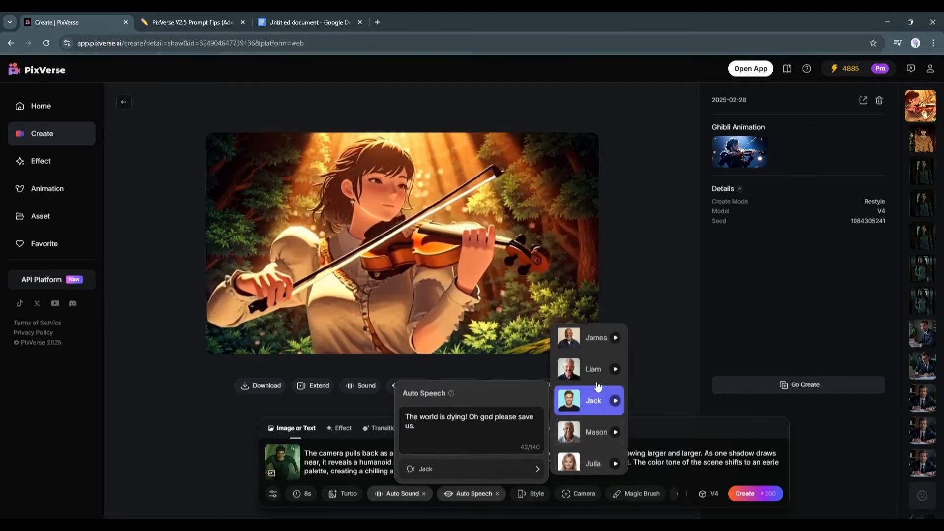
{"action": "scroll", "coordinate": [592, 378], "scroll_direction": "up", "scroll_amount": 5}
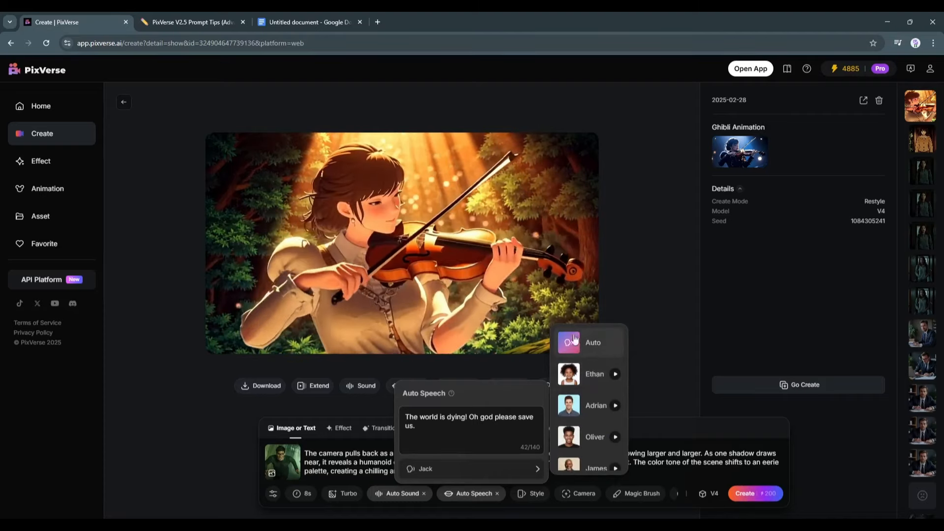
{"action": "left_click", "coordinate": [665, 453]}
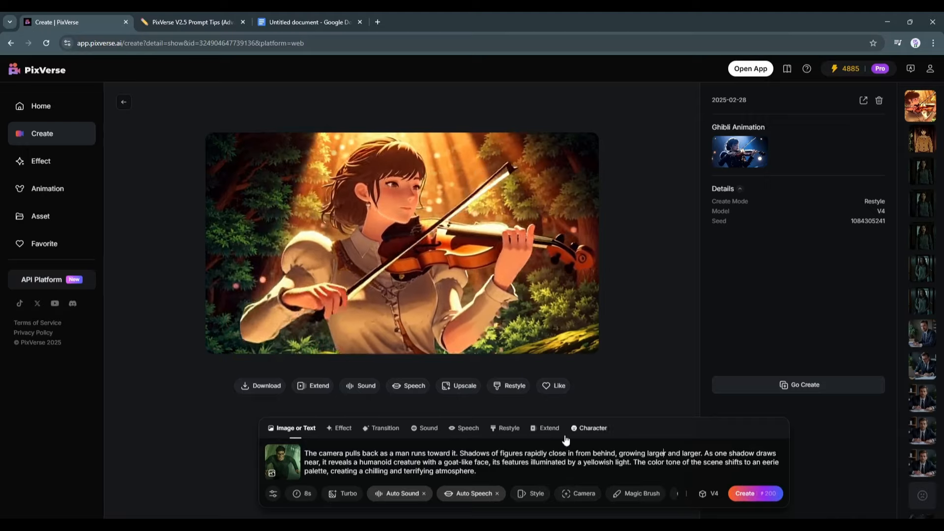
Open Magic Brush and auto-select the foreground man as Brush 1 and the background runner as Brush 2 using person detection
{"action": "left_click", "coordinate": [628, 495]}
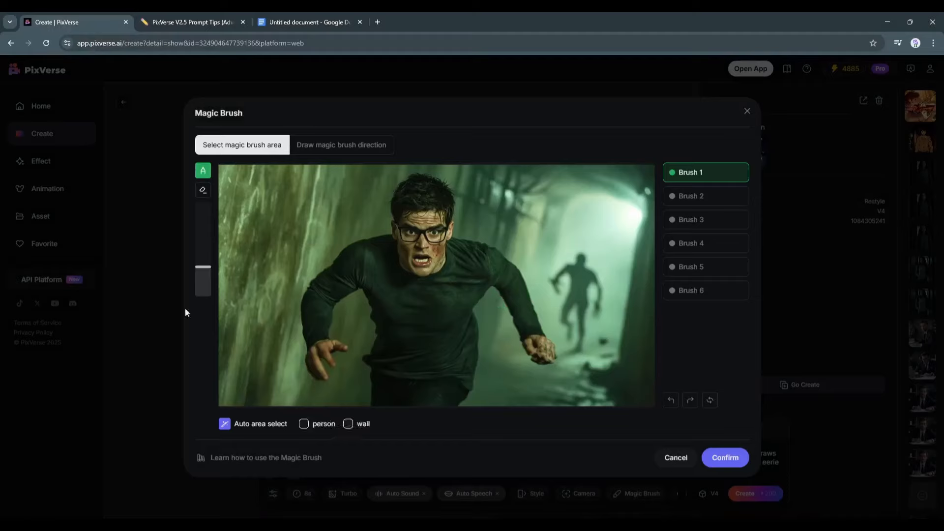
{"action": "left_click", "coordinate": [332, 427]}
{"action": "left_click", "coordinate": [349, 424]}
{"action": "left_click", "coordinate": [304, 425]}
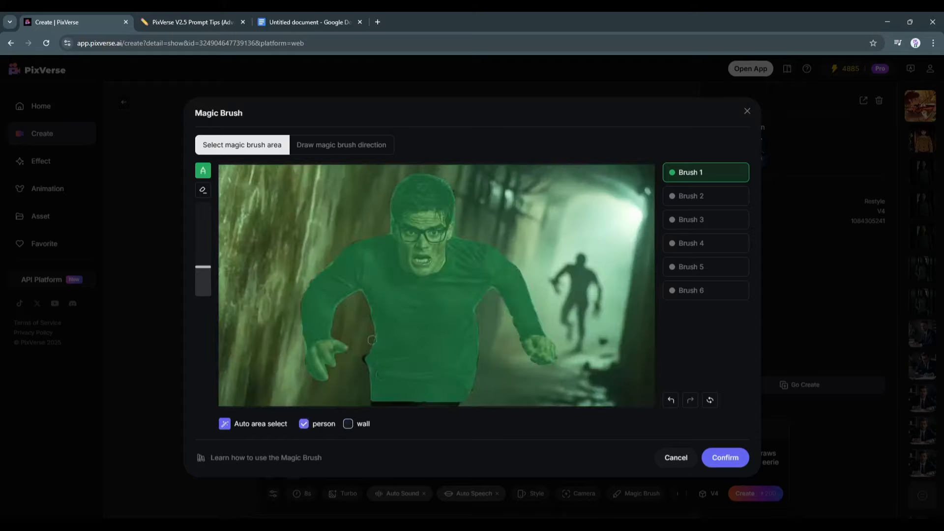
{"action": "left_click", "coordinate": [719, 203]}
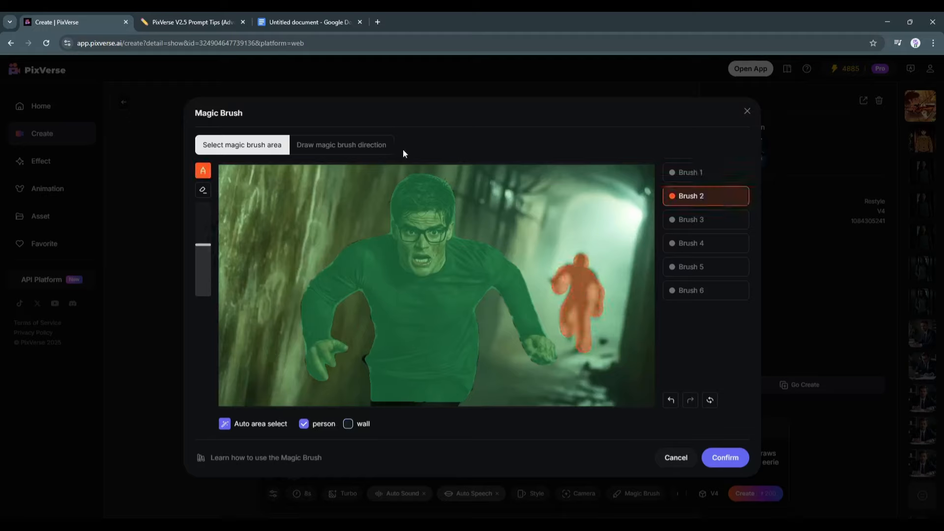
Draw lower-left motion arrows for Brush 1 and Brush 2, confirm the Magic Brush, and create the video
{"action": "left_click", "coordinate": [349, 145]}
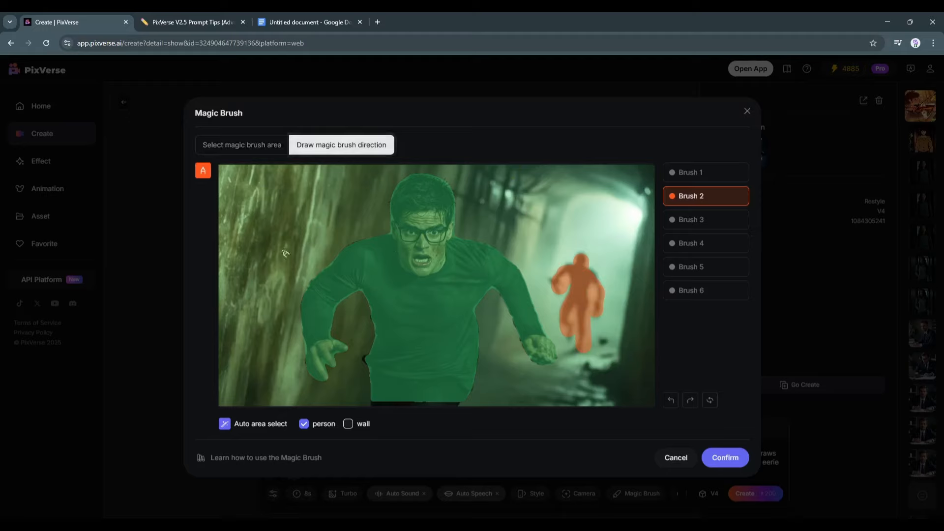
{"action": "left_click", "coordinate": [704, 173]}
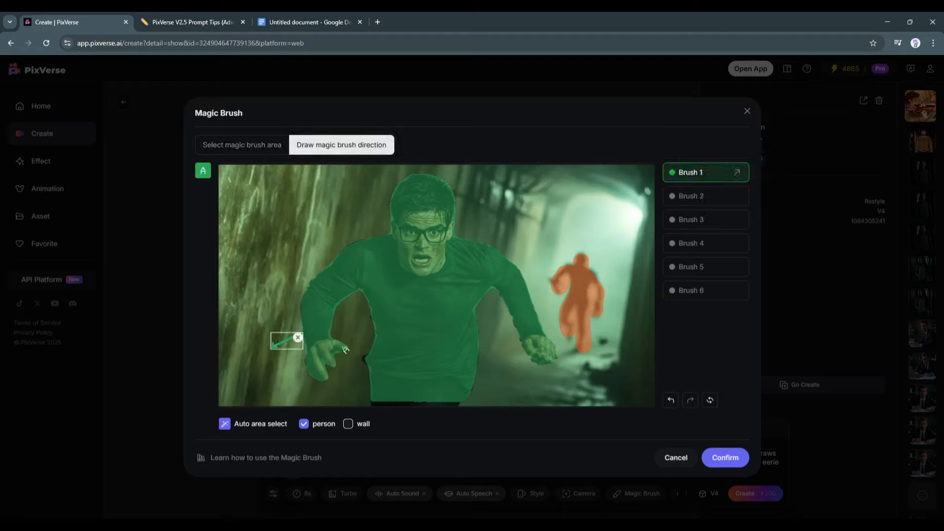
{"action": "left_click", "coordinate": [570, 301]}
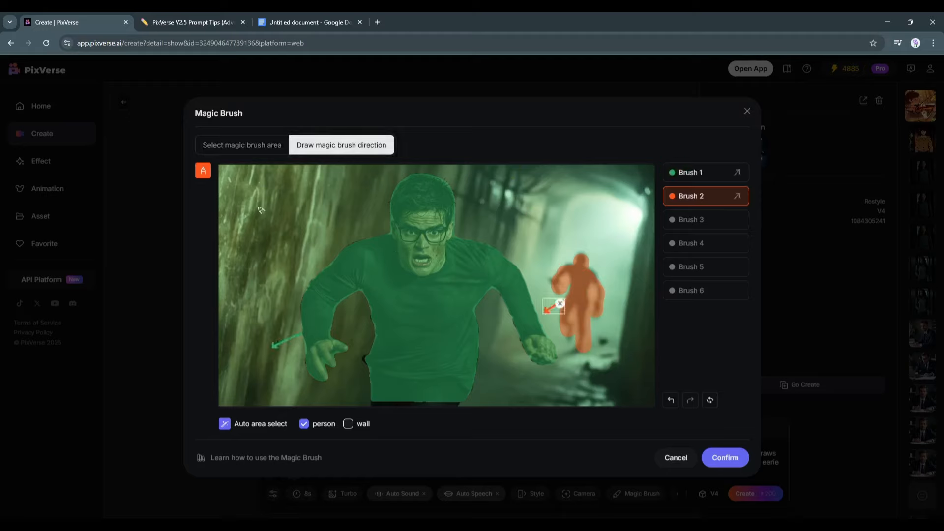
{"action": "left_click", "coordinate": [707, 457]}
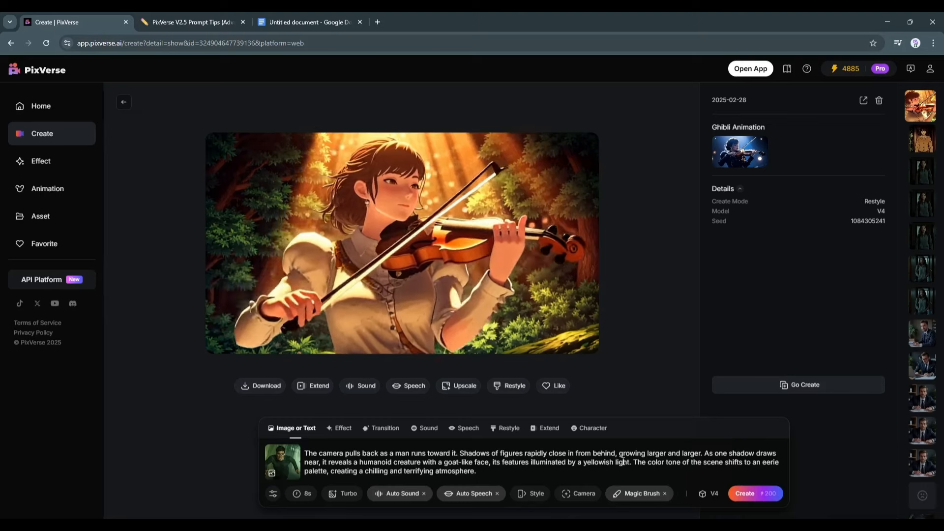
{"action": "left_click", "coordinate": [714, 495]}
{"action": "left_click", "coordinate": [764, 496]}
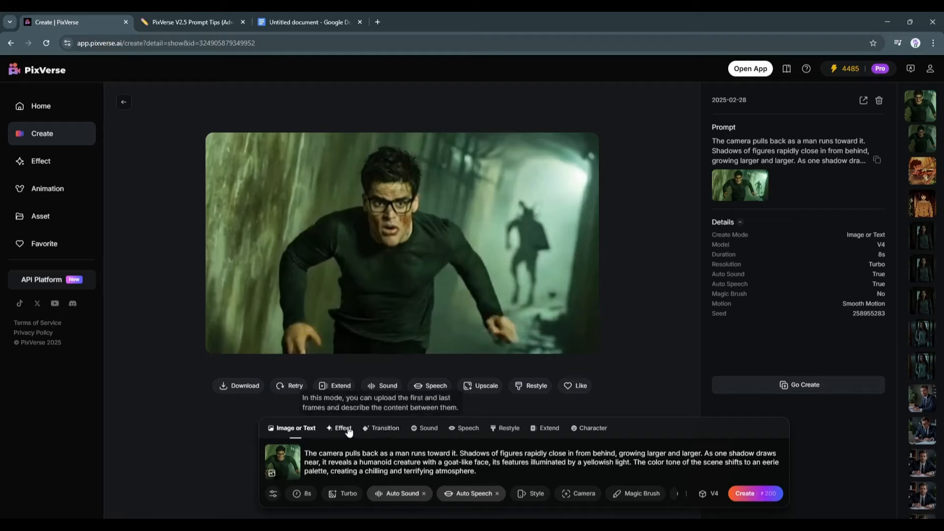
Switch to Transition mode and upload the hallway shot as first frame and the lady close-up as last frame, prompting "The camera rotated and focus on the lady, She looks very scary."
{"action": "left_click", "coordinate": [380, 431]}
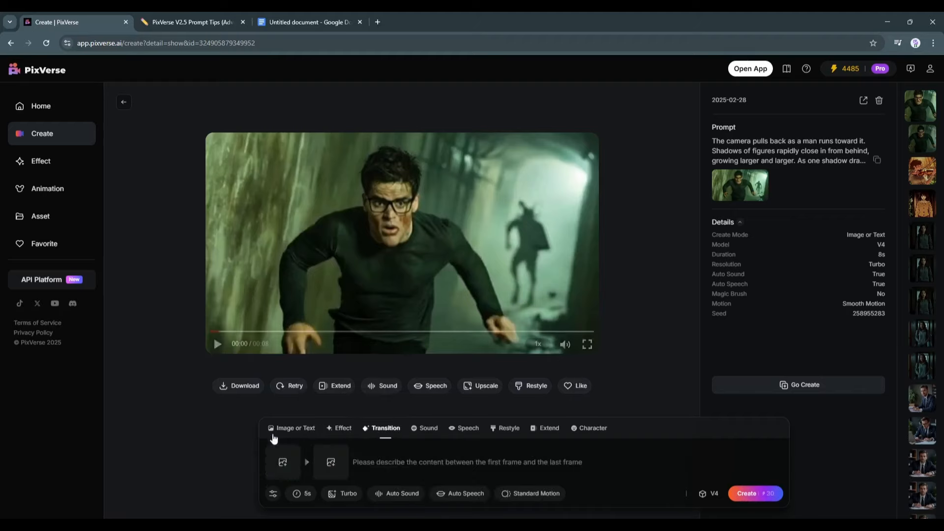
{"action": "left_click", "coordinate": [283, 466]}
{"action": "double_click", "coordinate": [348, 185]}
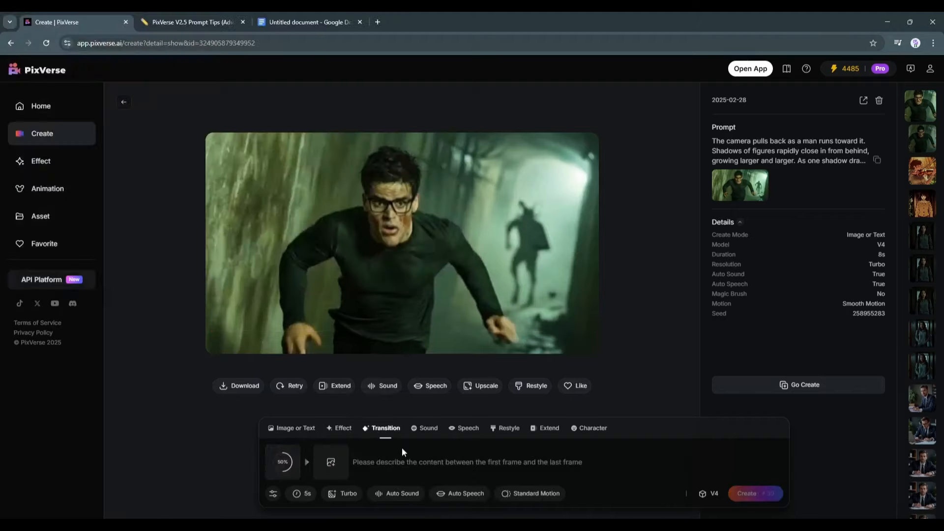
{"action": "left_click", "coordinate": [332, 462]}
{"action": "double_click", "coordinate": [158, 174]}
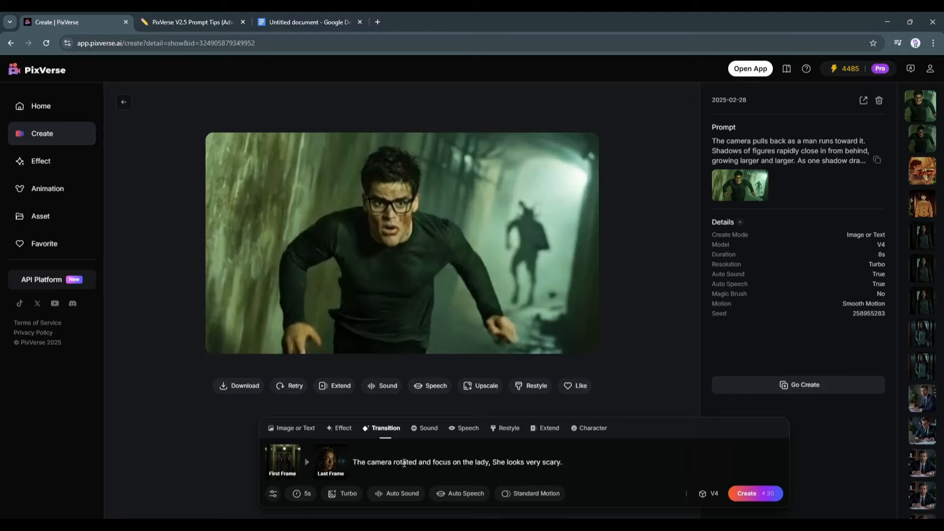
Set the duration to 8s, turn on Auto Sound, choose Smooth Motion, and create the transition video
{"action": "mouse_move", "coordinate": [304, 494]}
{"action": "left_click", "coordinate": [331, 460]}
{"action": "mouse_move", "coordinate": [402, 496]}
{"action": "left_click", "coordinate": [455, 418]}
{"action": "mouse_move", "coordinate": [540, 495]}
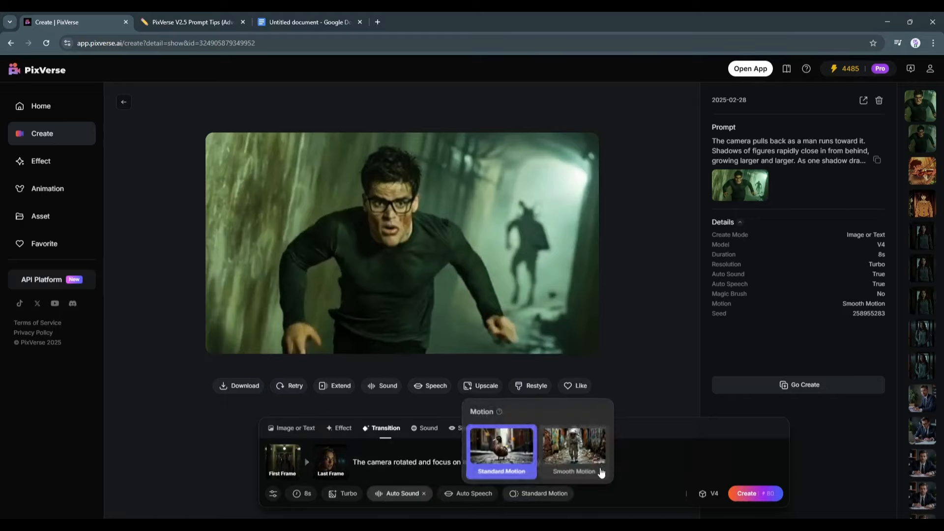
{"action": "left_click", "coordinate": [599, 471]}
{"action": "left_click", "coordinate": [770, 494]}
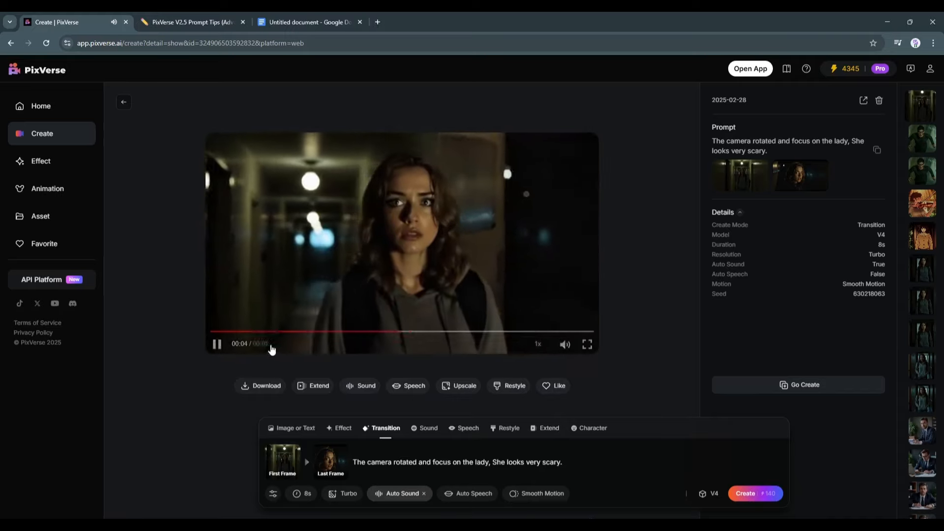
Play the generated transition video
{"action": "left_click", "coordinate": [215, 331]}
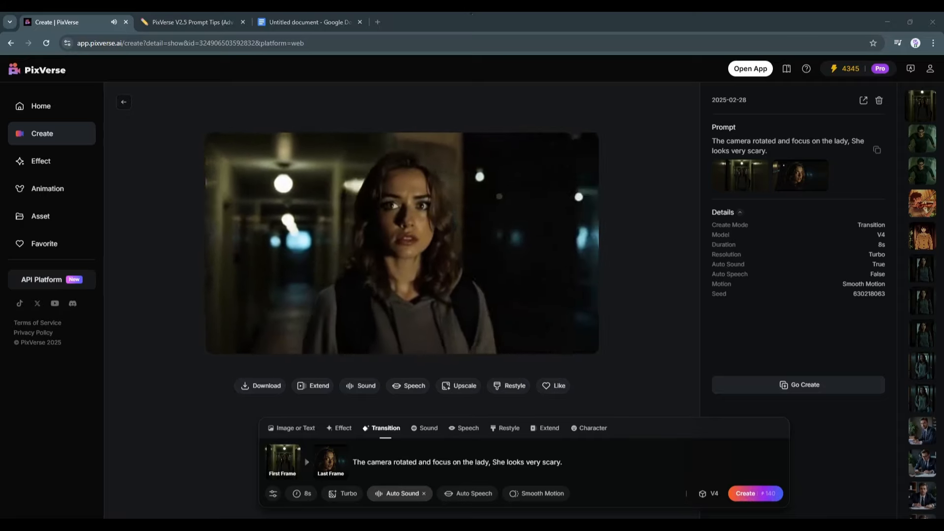
{"action": "left_click", "coordinate": [431, 223]}
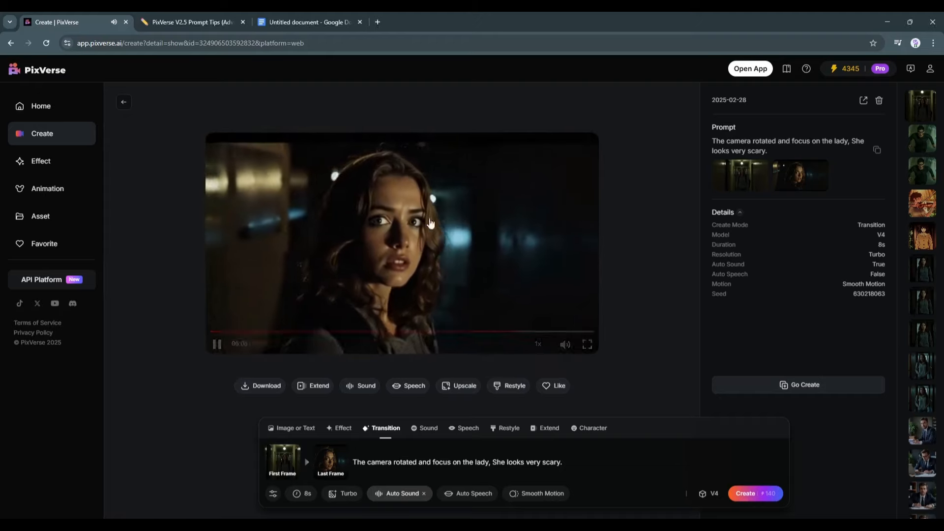
Switch to Character mode and create a new character from the lady image
{"action": "left_click", "coordinate": [592, 428]}
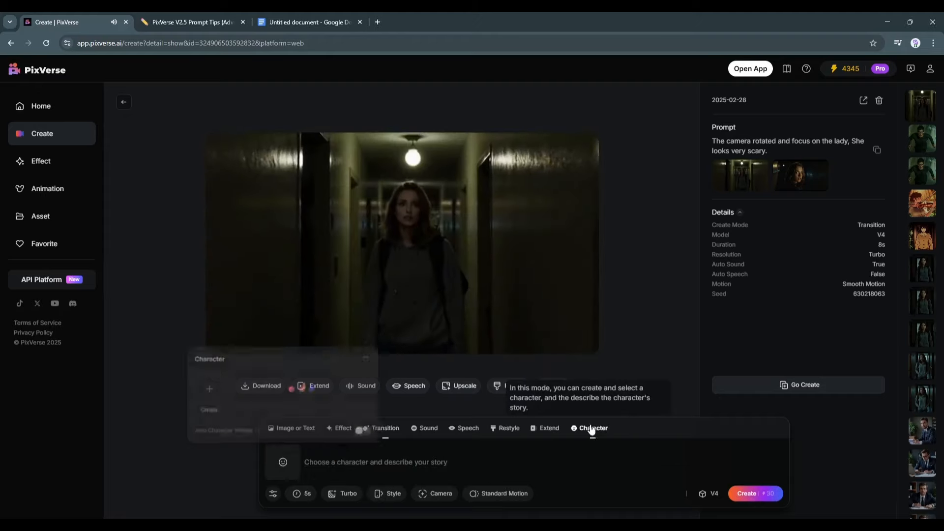
{"action": "left_click", "coordinate": [595, 432]}
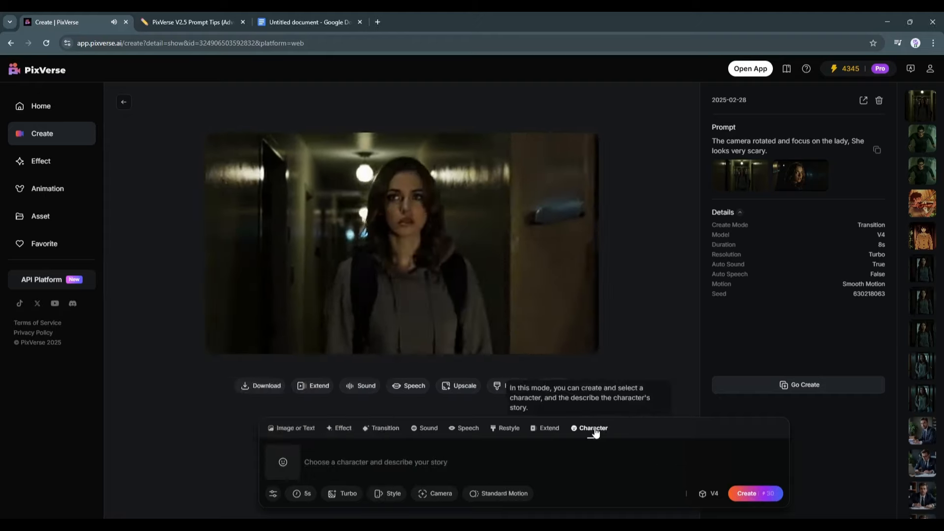
{"action": "left_click", "coordinate": [284, 461]}
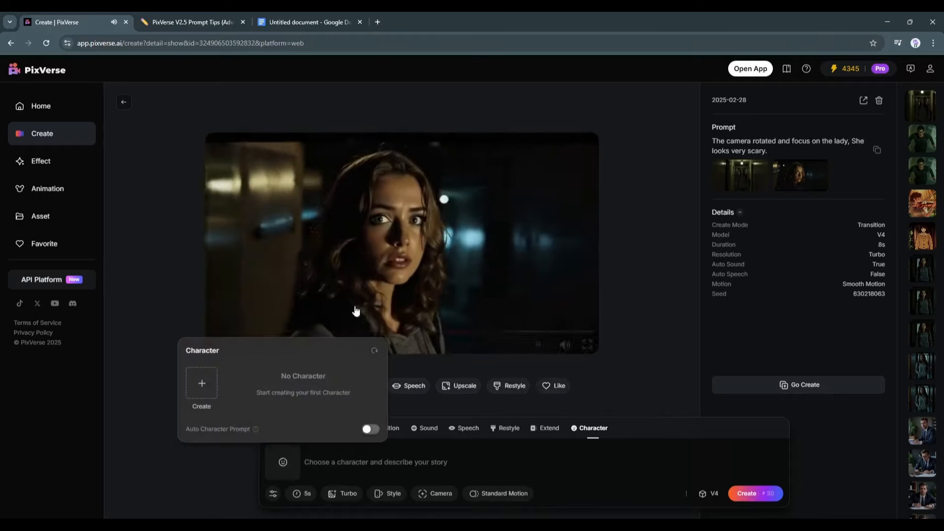
{"action": "left_click", "coordinate": [201, 383]}
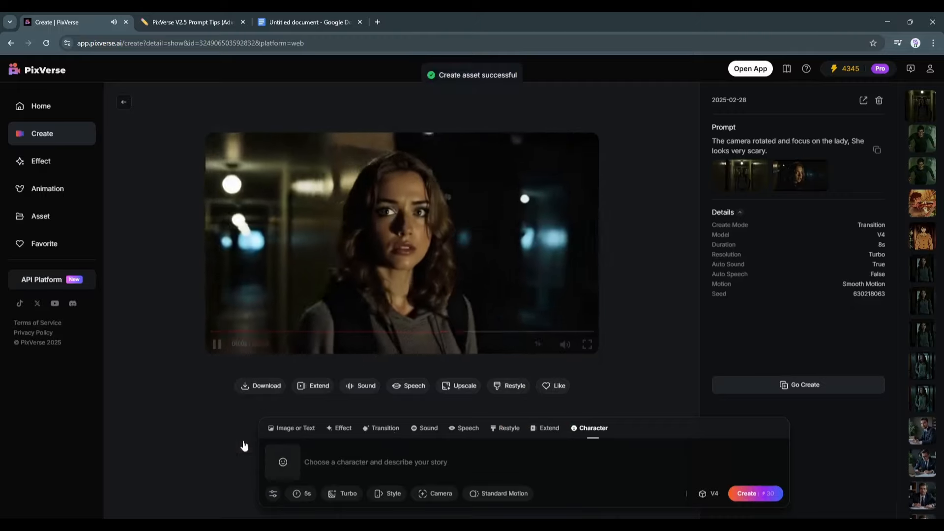
Select the Emily character and describe "Emily wearing a red bikini, walking in a sea beach"
{"action": "left_click", "coordinate": [284, 472]}
{"action": "left_click", "coordinate": [248, 391]}
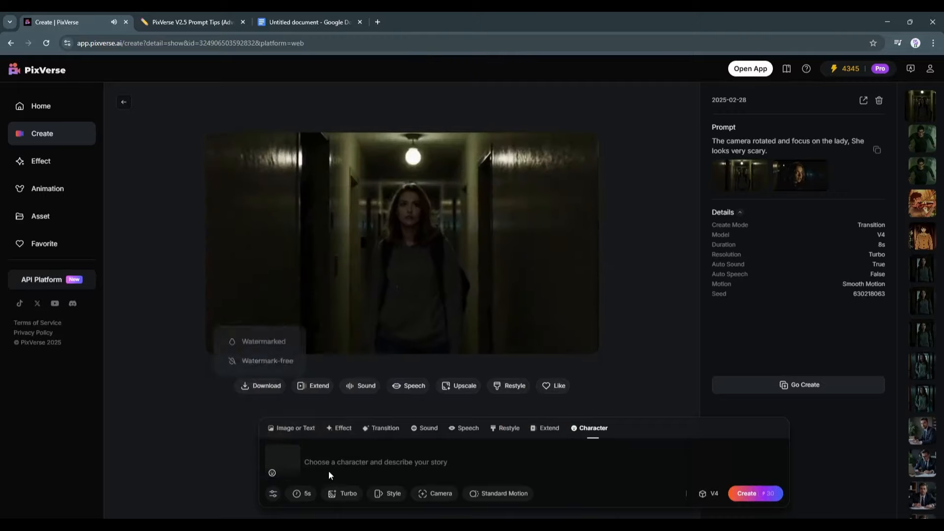
{"action": "type", "text": "walking in a sea beach"}
{"action": "left_click", "coordinate": [321, 463]}
{"action": "type", "text": "wearing a red bikini"}
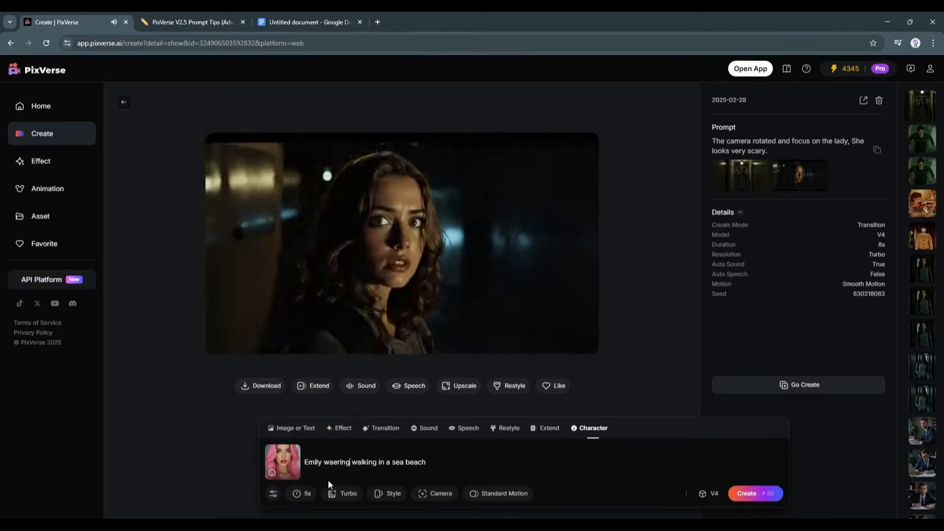
{"action": "type", "text": ","}
{"action": "left_click", "coordinate": [480, 461]}
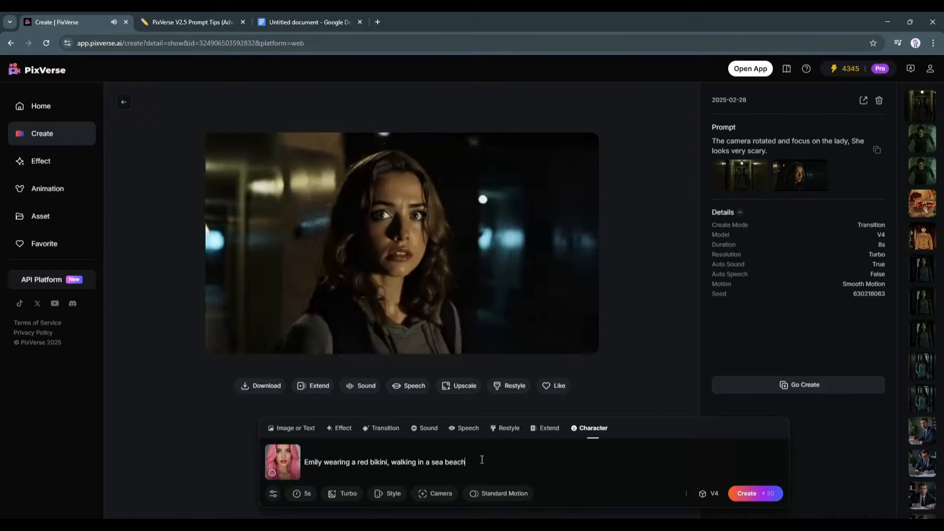
{"action": "type", "text": "."}
Set the duration to 8s with Smooth Motion and create the character video
{"action": "left_click", "coordinate": [302, 494]}
{"action": "left_click", "coordinate": [388, 493]}
{"action": "left_click", "coordinate": [434, 493]}
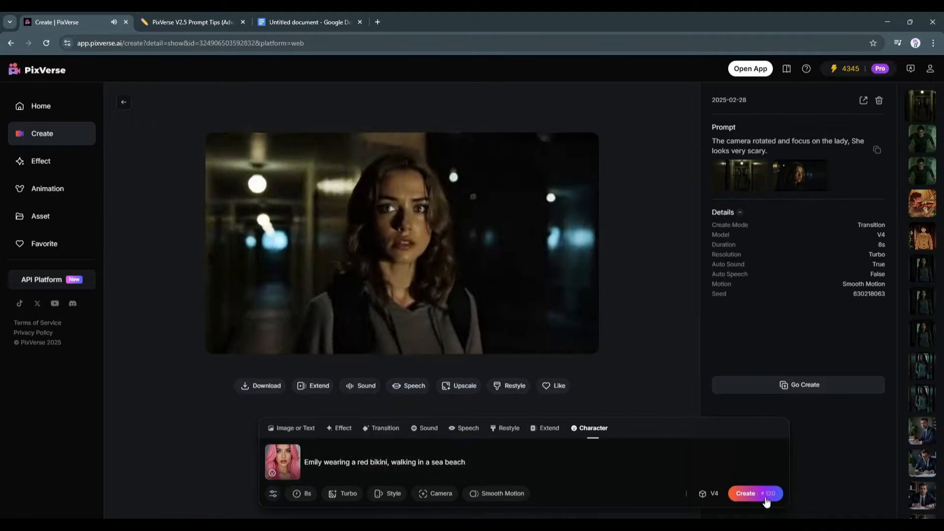
{"action": "left_click", "coordinate": [753, 494]}
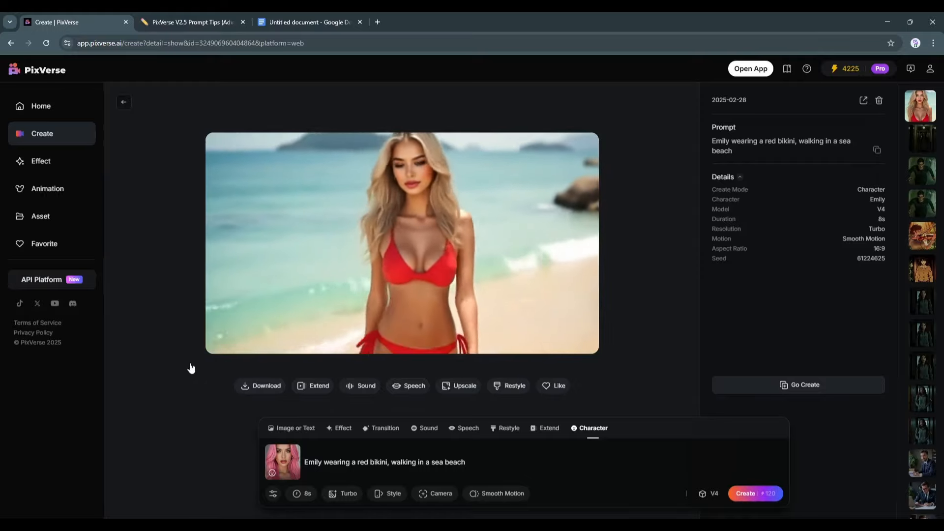
Switch to Effect mode, browse the effects list, and choose the Anything, Robot effect
{"action": "left_click", "coordinate": [339, 428]}
{"action": "scroll", "coordinate": [428, 319], "scroll_direction": "down", "scroll_amount": 10}
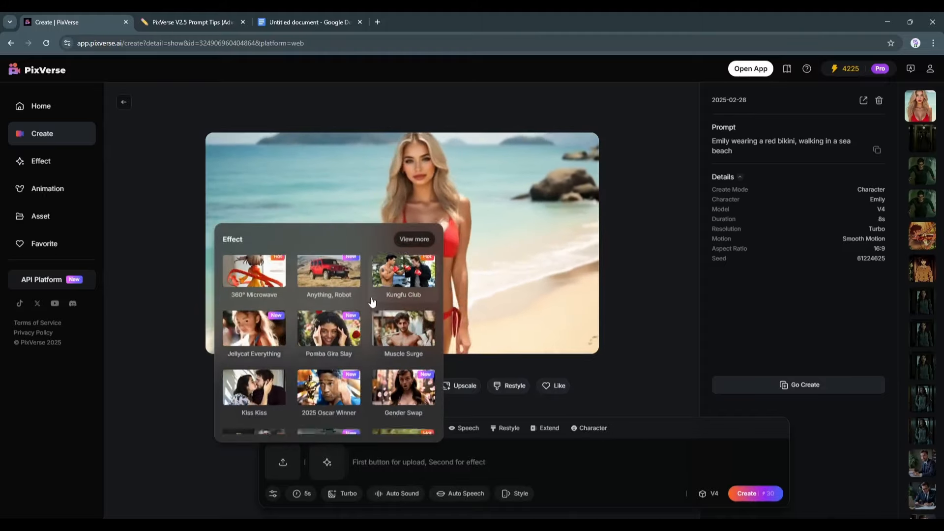
{"action": "scroll", "coordinate": [330, 389], "scroll_direction": "down", "scroll_amount": 3}
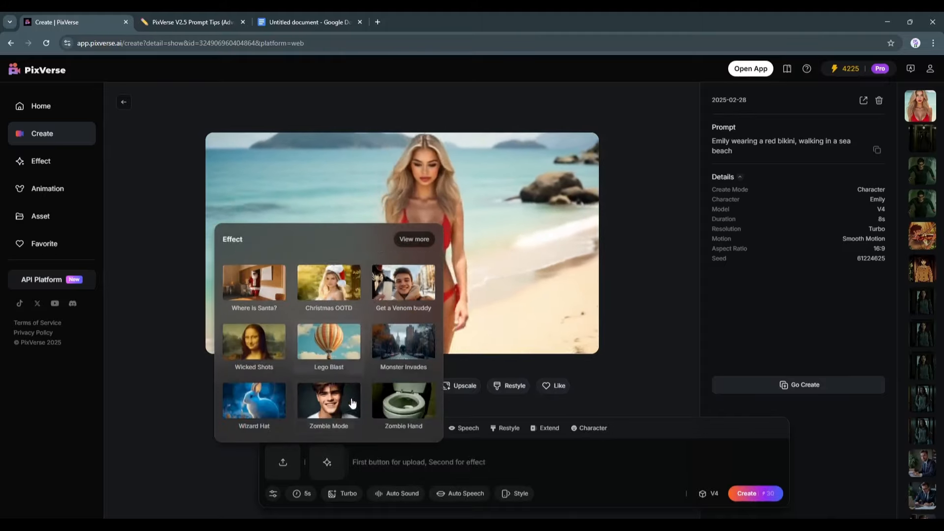
{"action": "scroll", "coordinate": [392, 408], "scroll_direction": "up", "scroll_amount": 15}
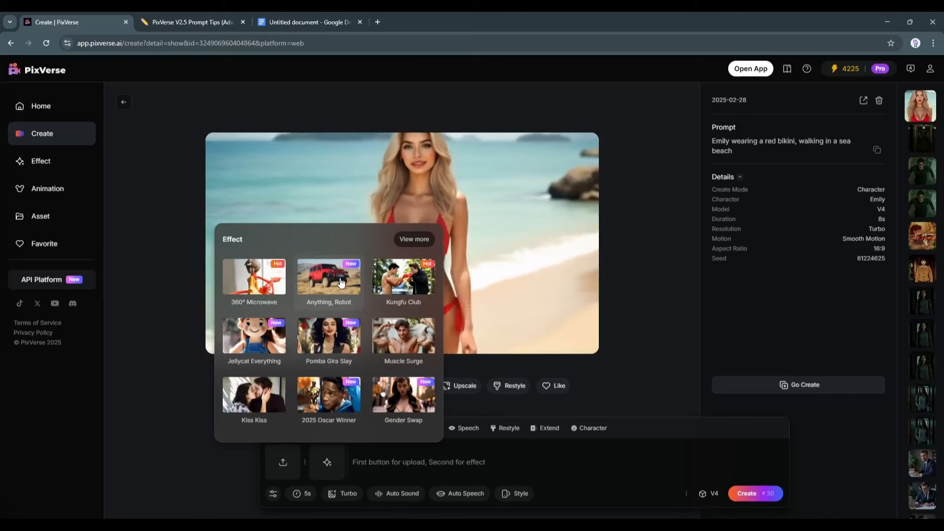
{"action": "left_click", "coordinate": [341, 282]}
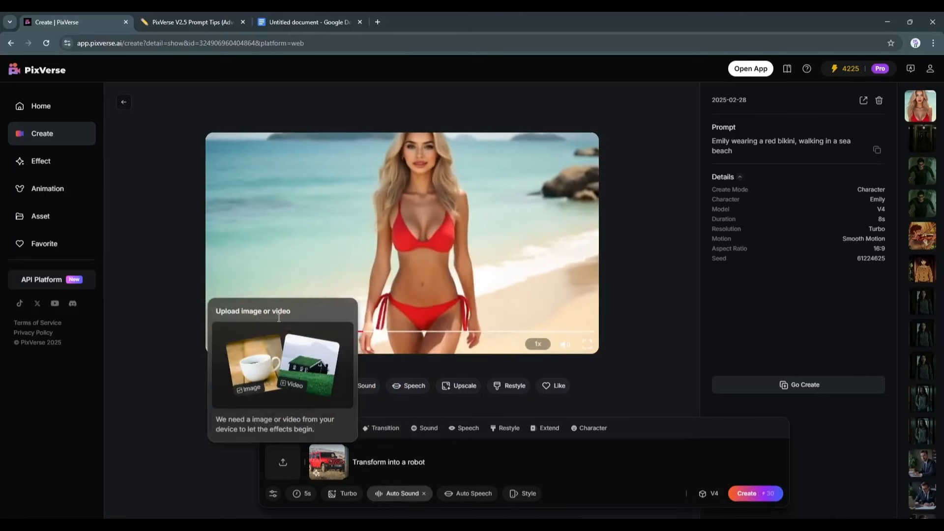
Upload the horse photo as the image for the robot effect
{"action": "left_click", "coordinate": [281, 460]}
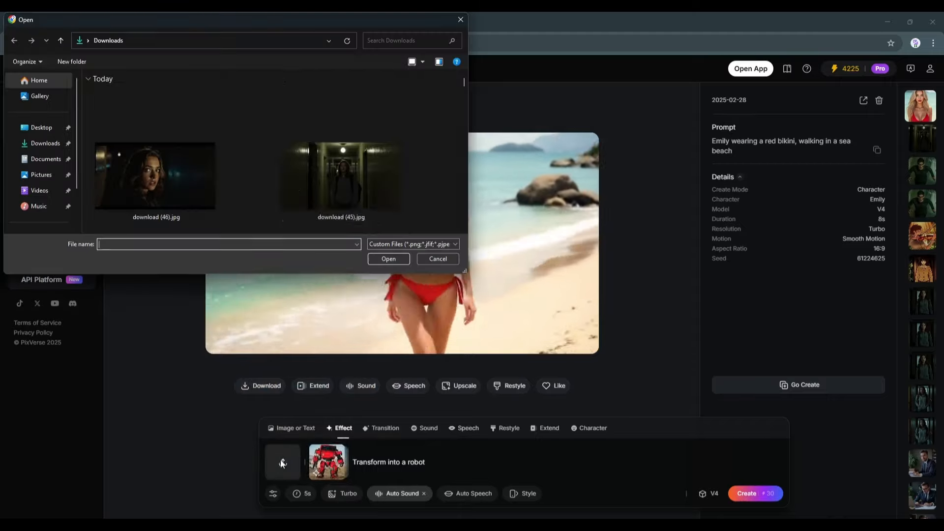
{"action": "scroll", "coordinate": [295, 182], "scroll_direction": "down", "scroll_amount": 5}
{"action": "double_click", "coordinate": [296, 182]}
Set the duration to 8s and create the robot effect video
{"action": "left_click", "coordinate": [301, 494]}
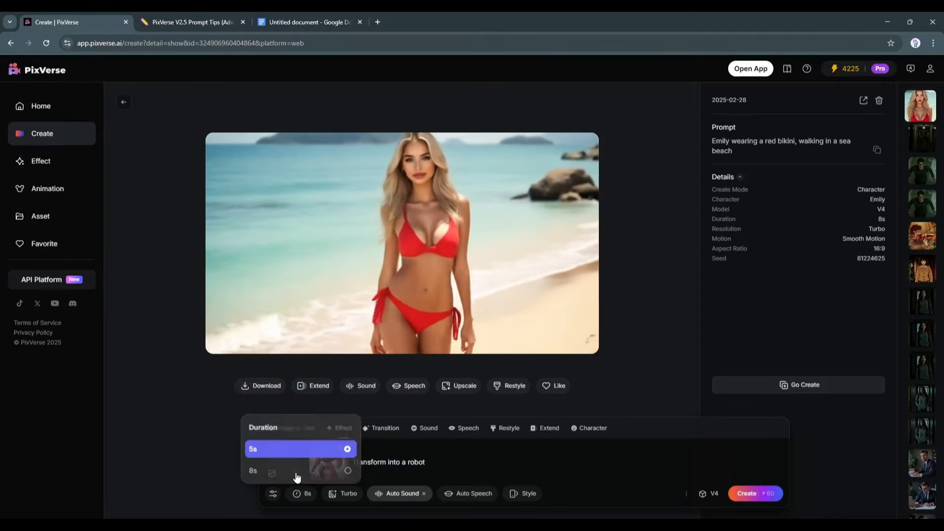
{"action": "left_click", "coordinate": [255, 470]}
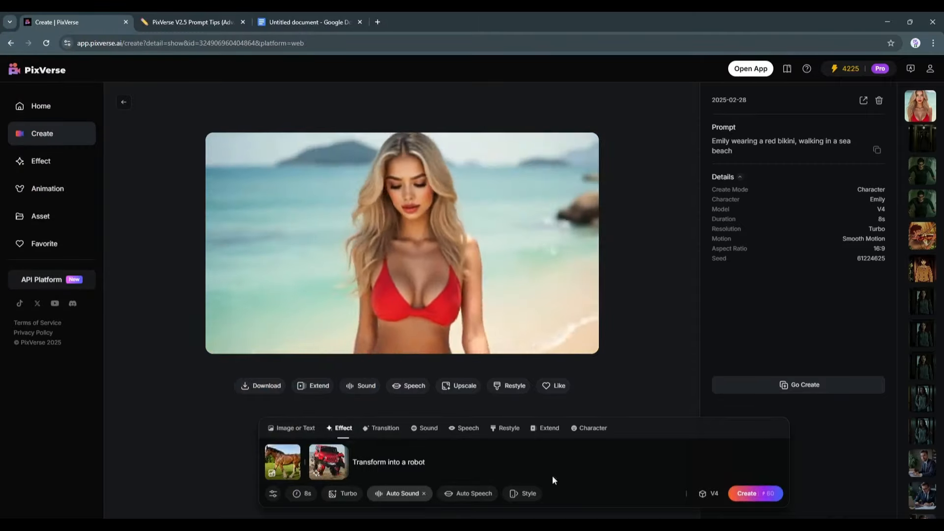
{"action": "left_click", "coordinate": [768, 495]}
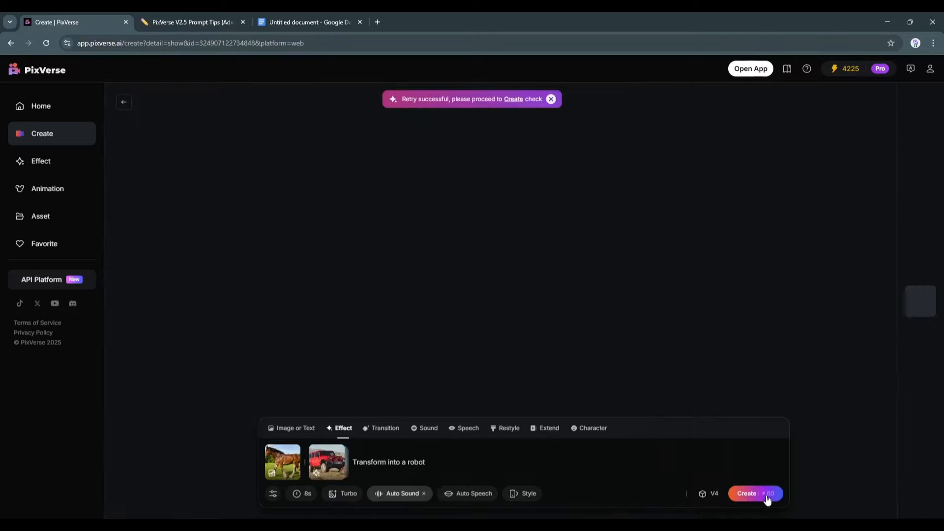